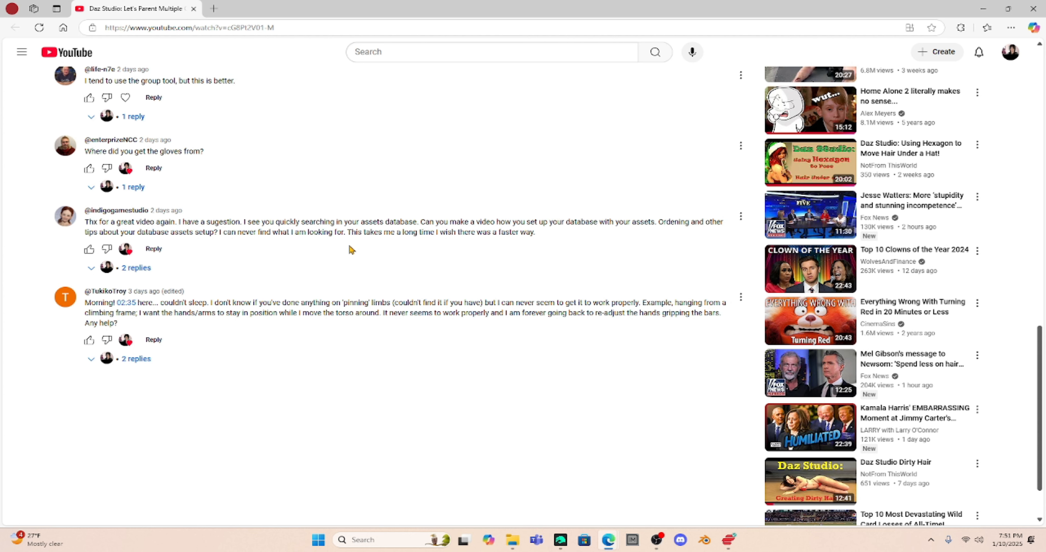
- Switch from the browser to Daz Studio's Milica.duf scene with the seated lingerie-clad figure
{"action": "key", "text": "alt+Tab"}
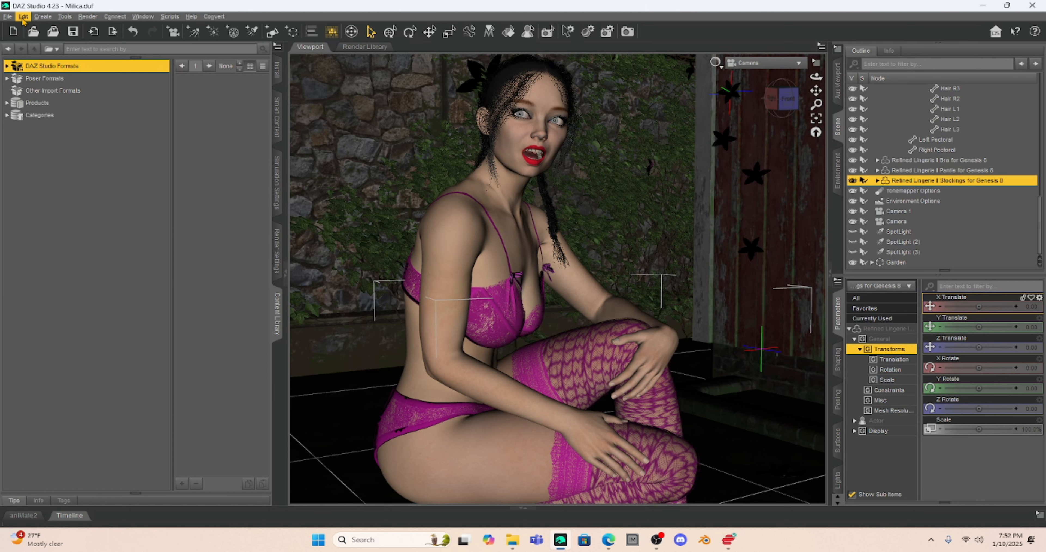
- Open the Content Directory Manager from the Content page of Daz Studio's Preferences
{"action": "left_click", "coordinate": [22, 18]}
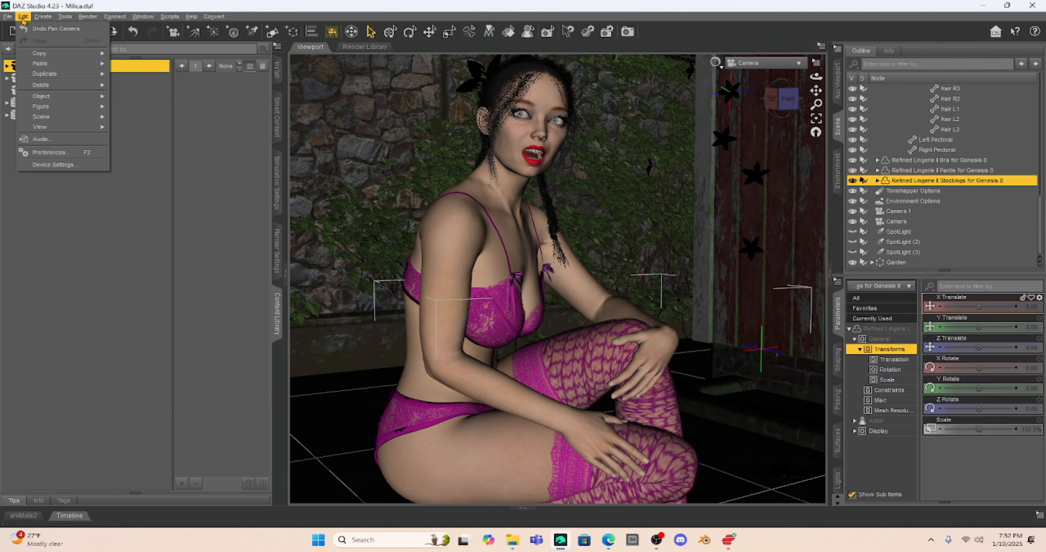
{"action": "left_click", "coordinate": [55, 153]}
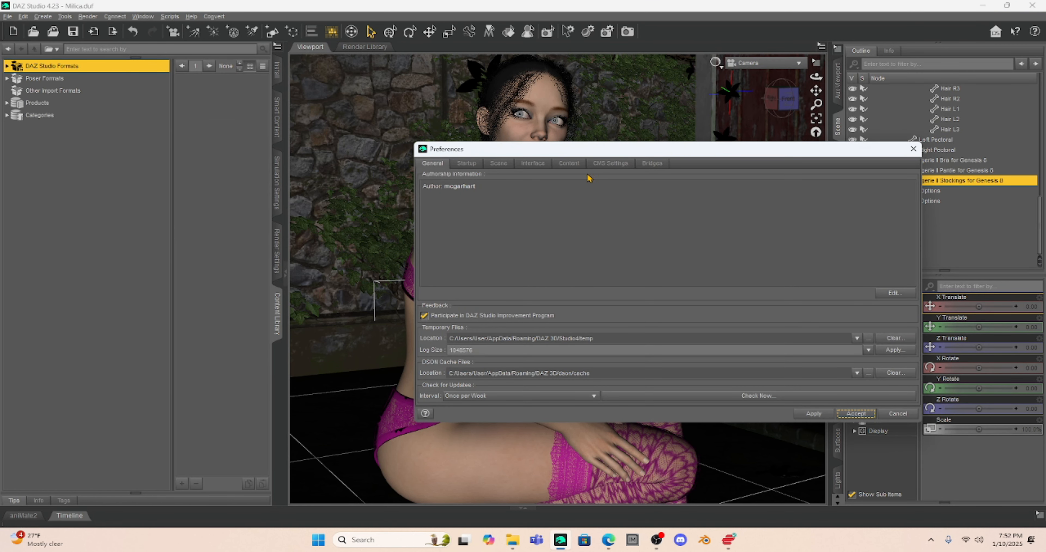
{"action": "left_click", "coordinate": [568, 164]}
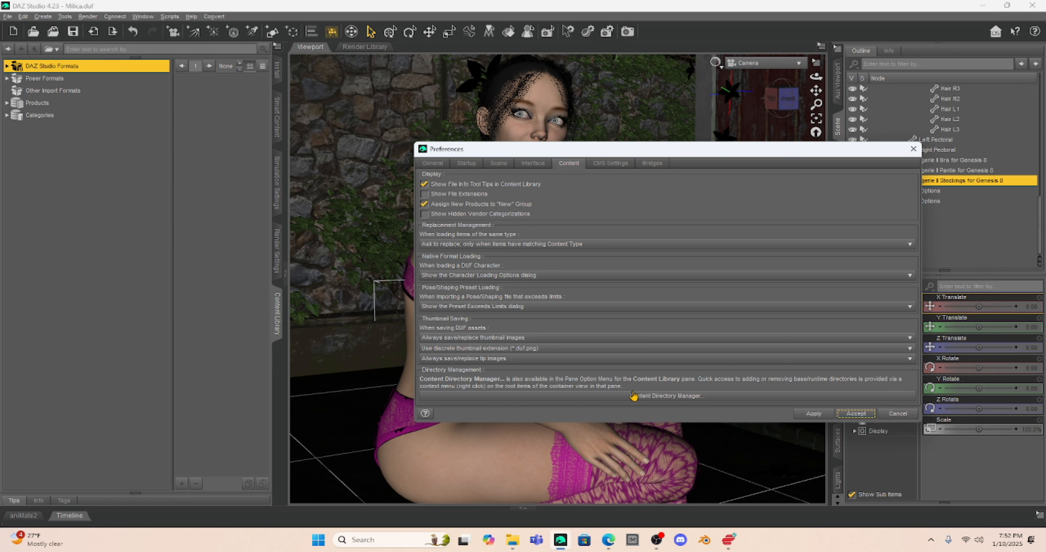
{"action": "left_click", "coordinate": [648, 401]}
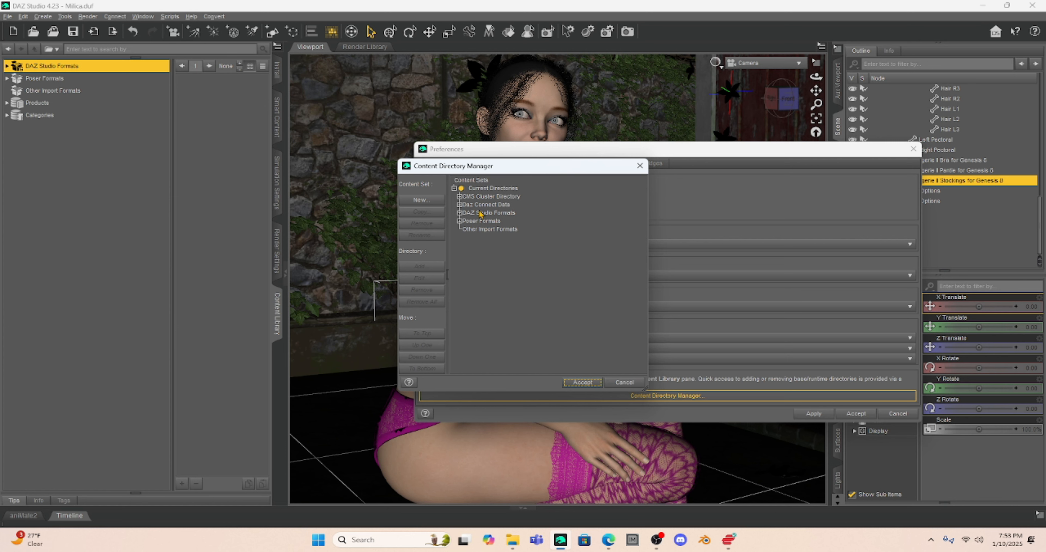
- Expand DAZ Studio Formats and scroll through its library folder paths on drives C, D and E
{"action": "left_click", "coordinate": [459, 212]}
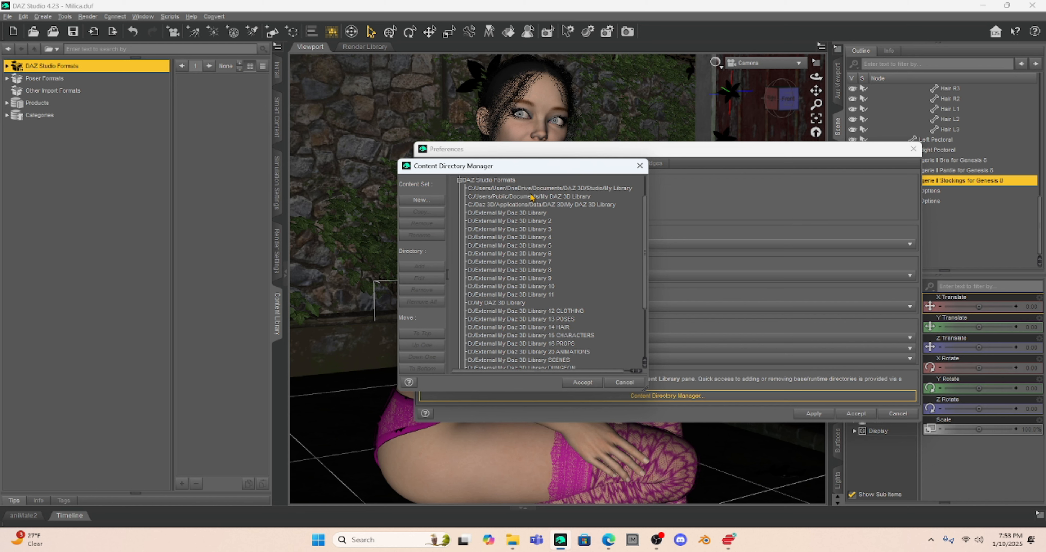
{"action": "scroll", "coordinate": [528, 200], "scroll_direction": "down", "scroll_amount": 3}
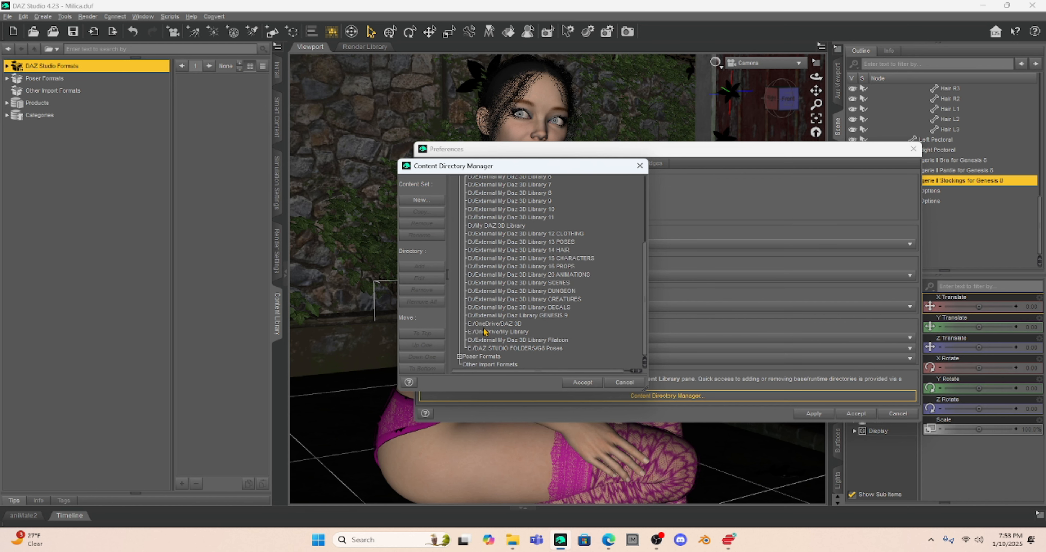
{"action": "scroll", "coordinate": [484, 330], "scroll_direction": "up", "scroll_amount": 5}
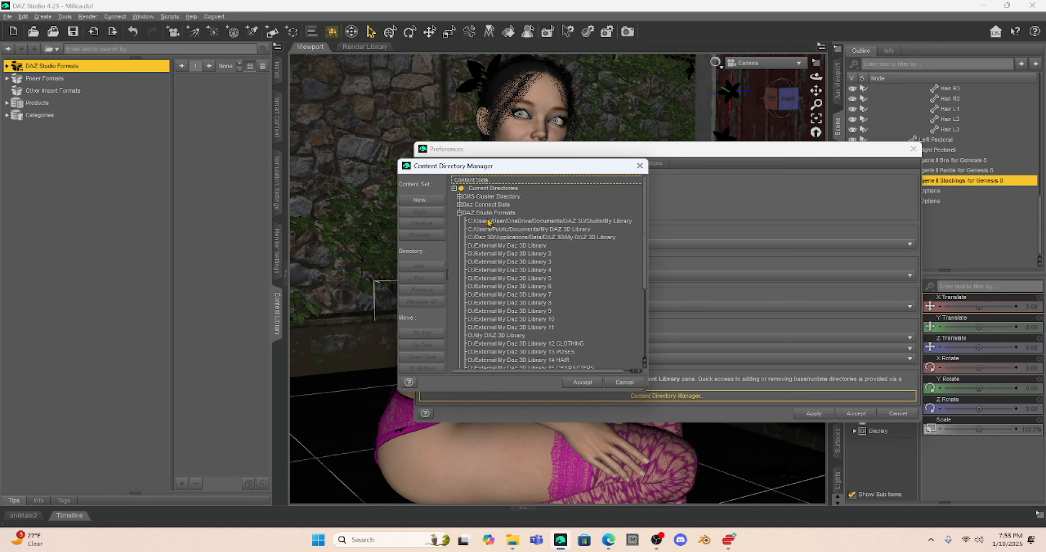
- Cancel the Content Directory Manager, close Preferences unchanged, and switch to File Explorer on Hard Drive 2 (E:)
{"action": "left_click", "coordinate": [621, 382]}
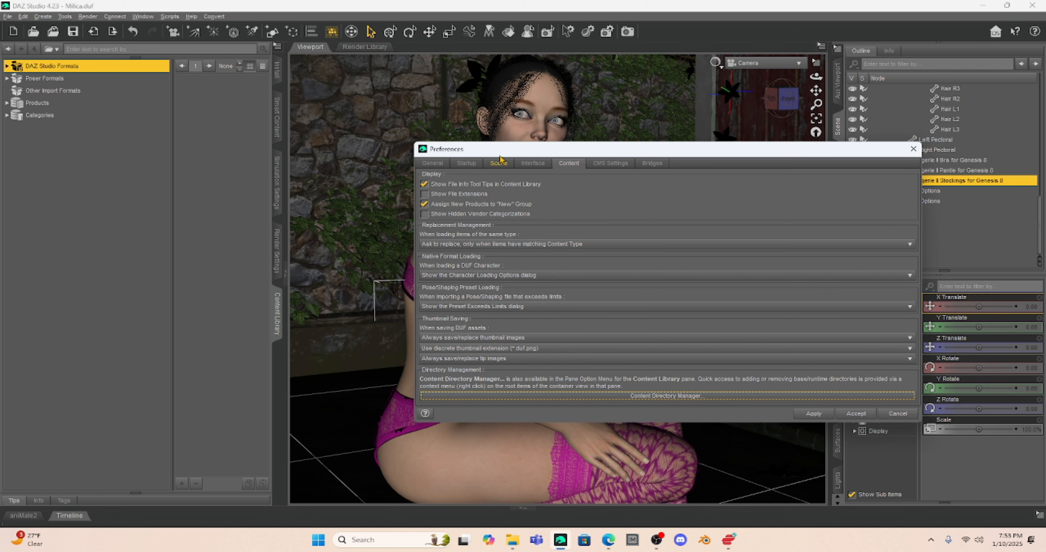
{"action": "left_click", "coordinate": [913, 148]}
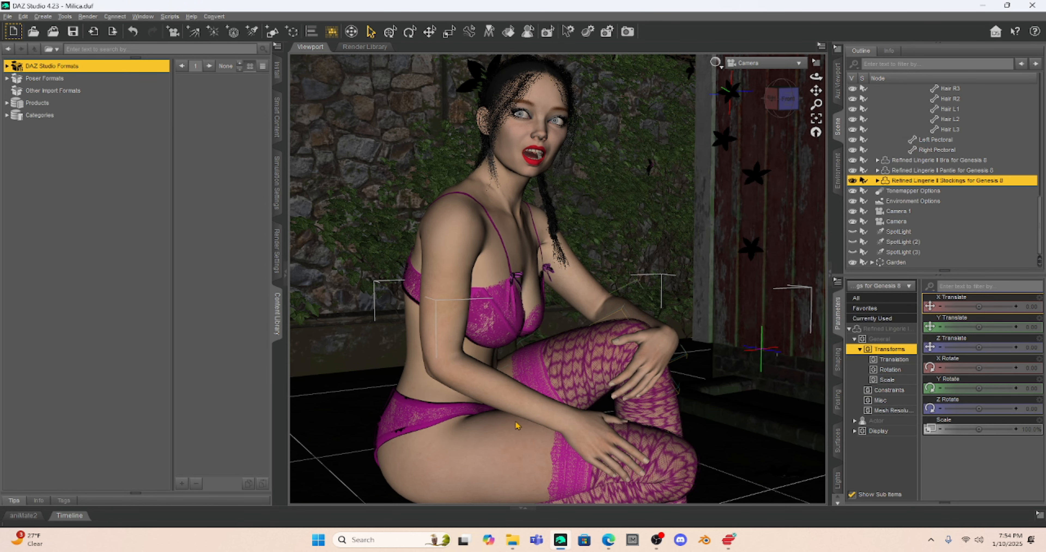
{"action": "left_click", "coordinate": [512, 546]}
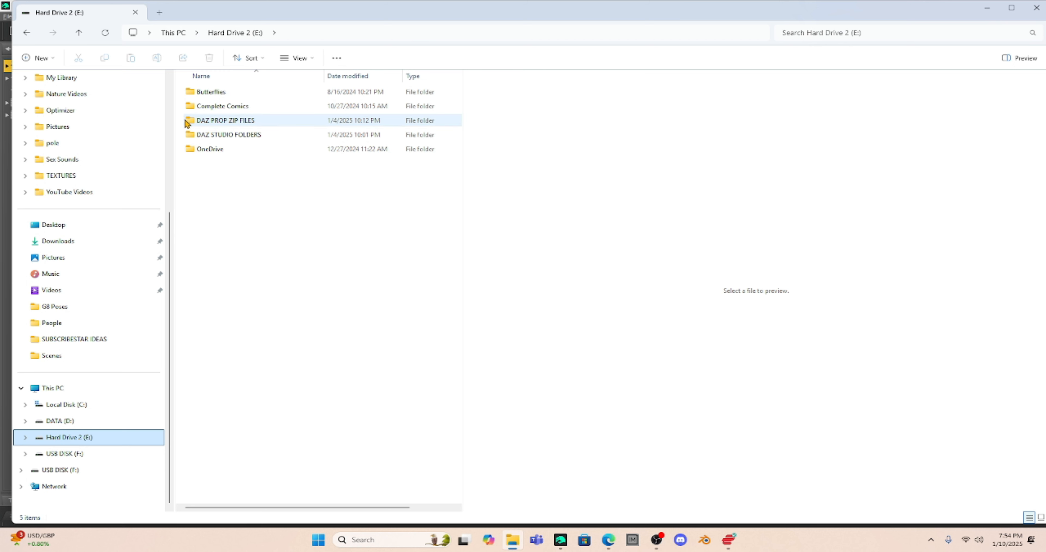
- Open DAZ PROP ZIP FILES on E: and scroll up to its Clothes folder
{"action": "mouse_move", "coordinate": [189, 125]}
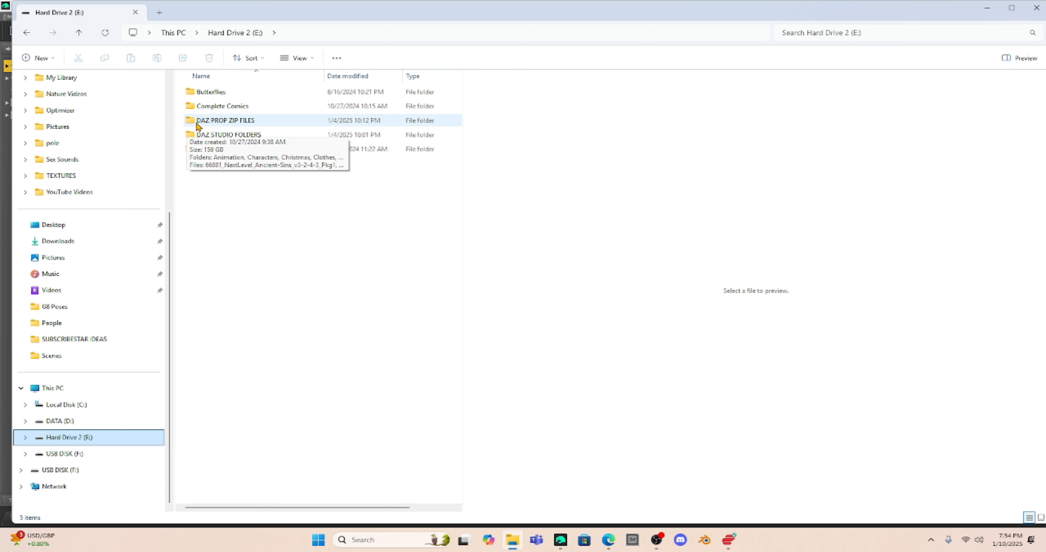
{"action": "double_click", "coordinate": [231, 125]}
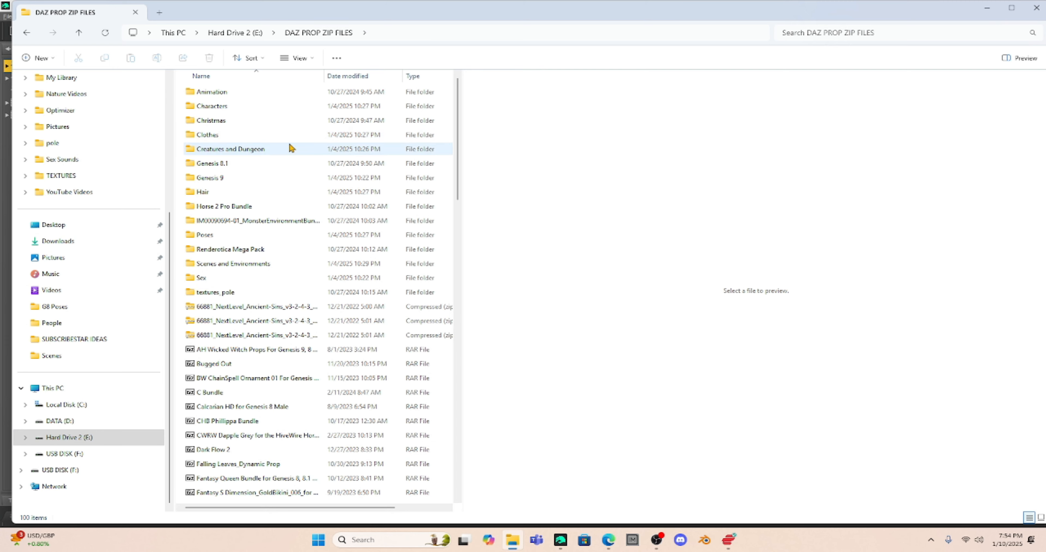
{"action": "scroll", "coordinate": [287, 146], "scroll_direction": "down", "scroll_amount": 1}
{"action": "scroll", "coordinate": [287, 151], "scroll_direction": "down", "scroll_amount": 9}
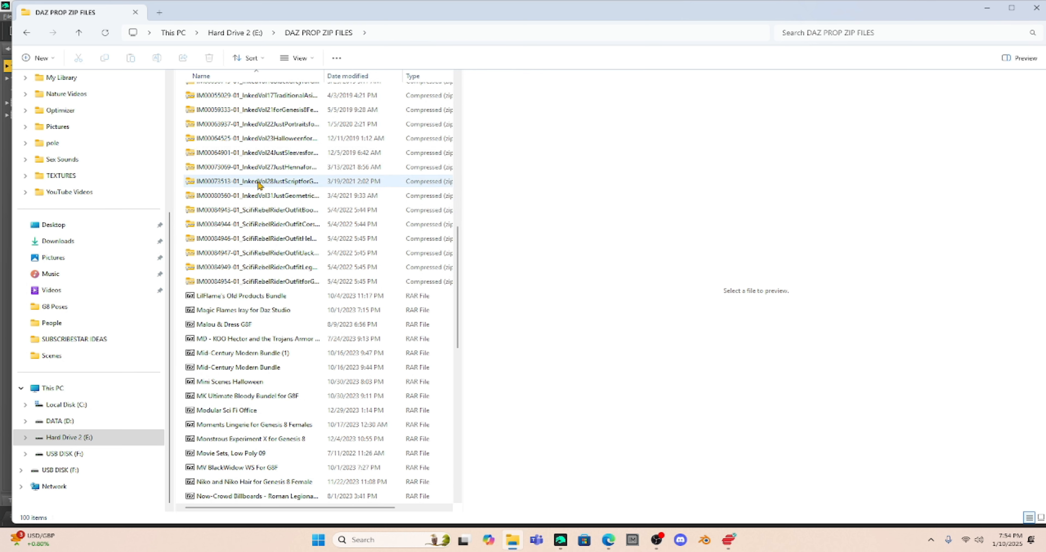
{"action": "scroll", "coordinate": [256, 163], "scroll_direction": "up", "scroll_amount": 1}
{"action": "scroll", "coordinate": [257, 161], "scroll_direction": "up", "scroll_amount": 3}
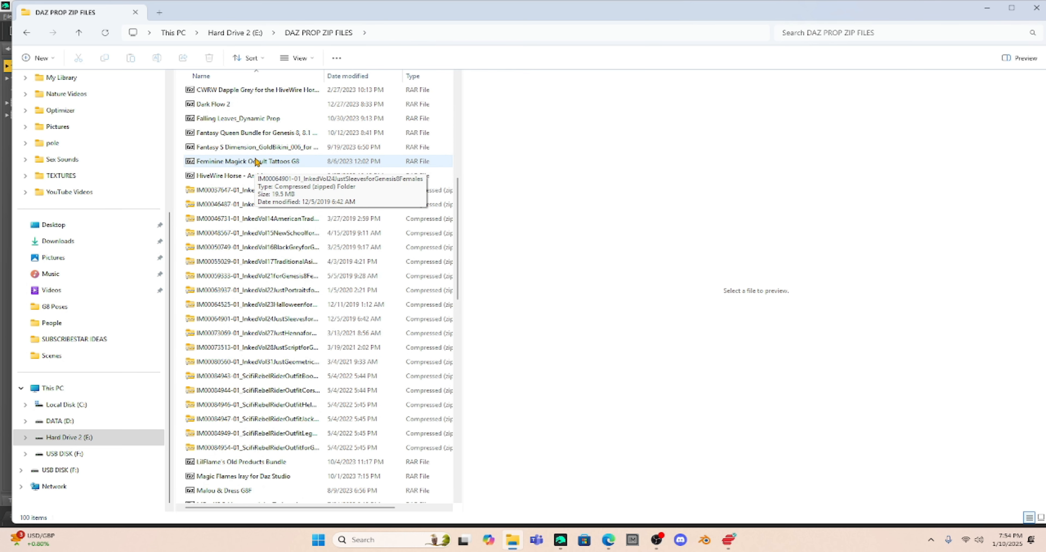
{"action": "scroll", "coordinate": [257, 161], "scroll_direction": "up", "scroll_amount": 2}
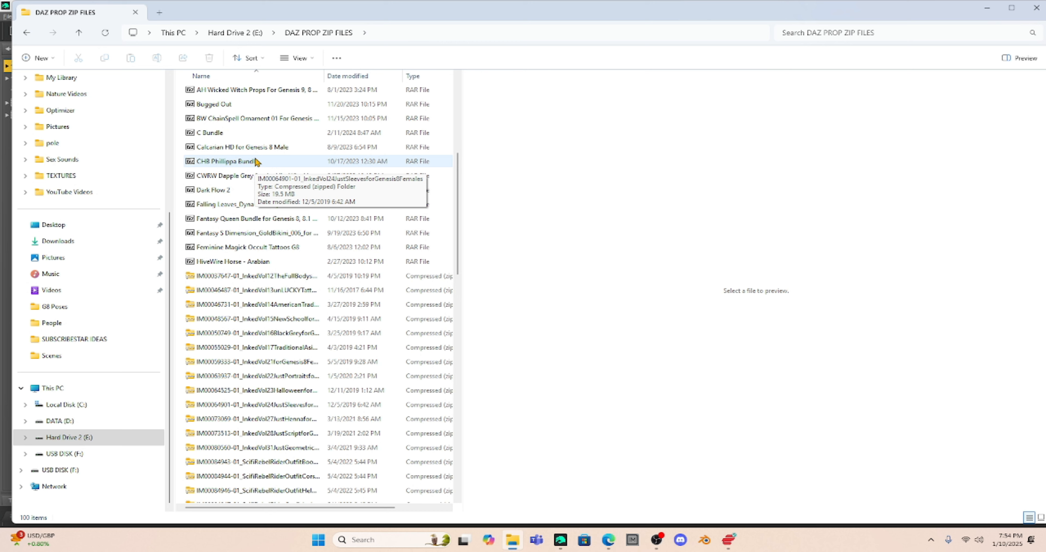
{"action": "scroll", "coordinate": [252, 182], "scroll_direction": "up", "scroll_amount": 1}
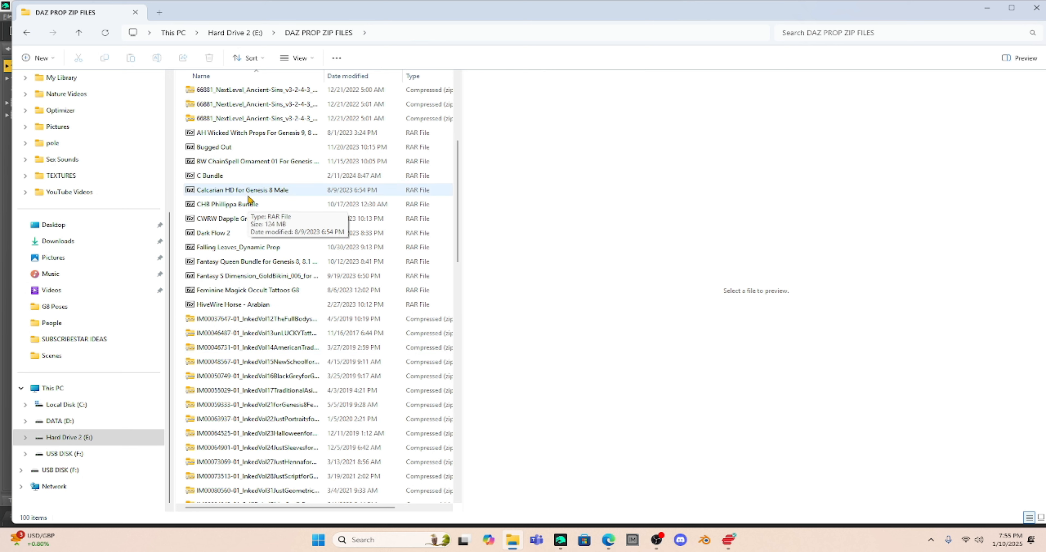
{"action": "scroll", "coordinate": [252, 201], "scroll_direction": "up", "scroll_amount": 1}
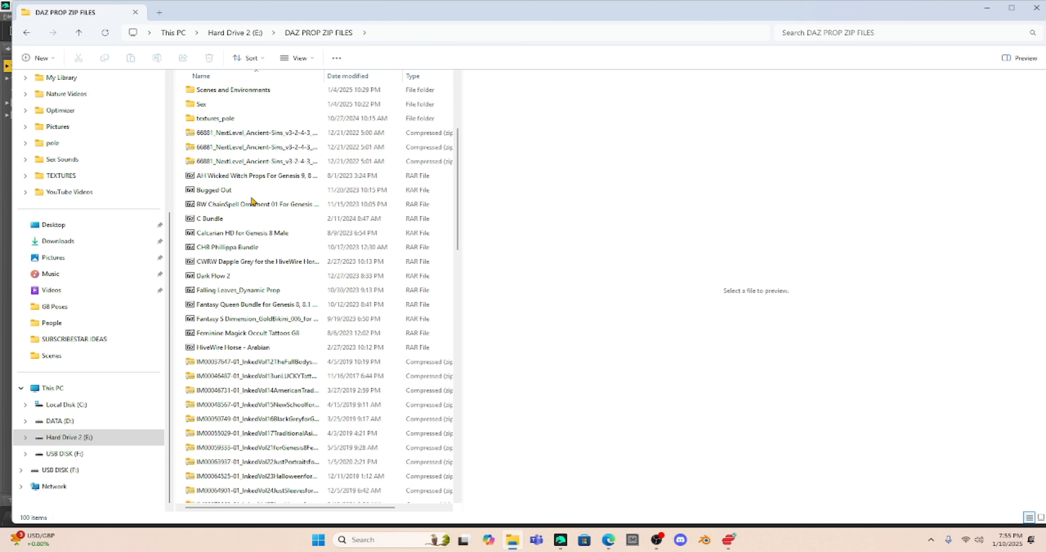
{"action": "scroll", "coordinate": [253, 200], "scroll_direction": "up", "scroll_amount": 2}
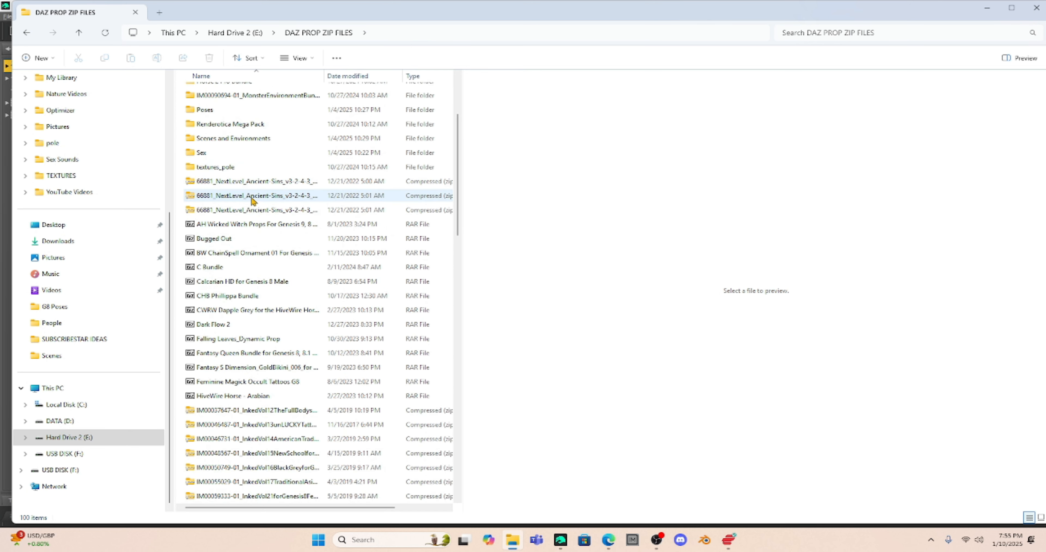
{"action": "scroll", "coordinate": [253, 200], "scroll_direction": "up", "scroll_amount": 2}
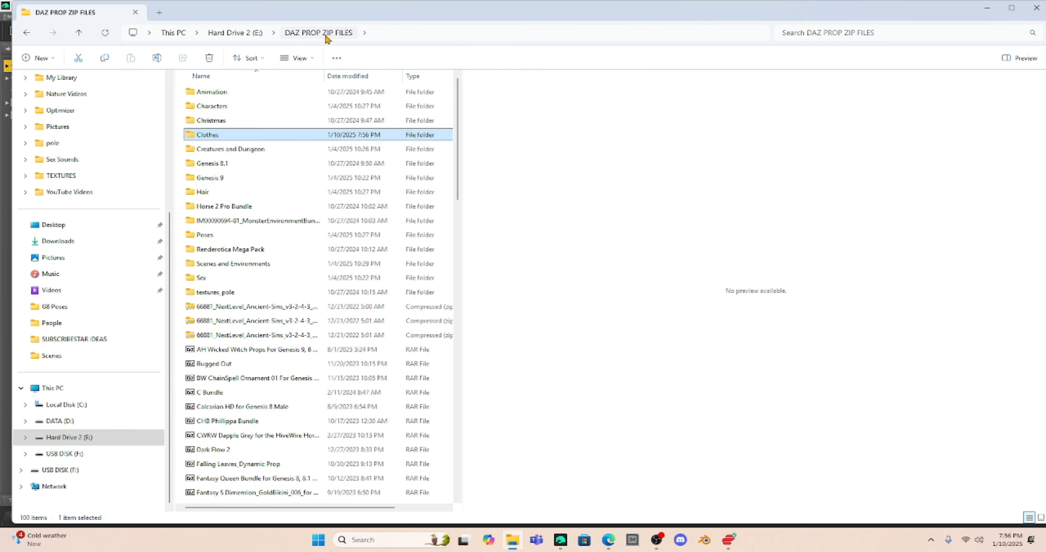
- Open the Clothes folder and bring up the context menu for the Carla Dress for G8F archive
{"action": "double_click", "coordinate": [206, 138]}
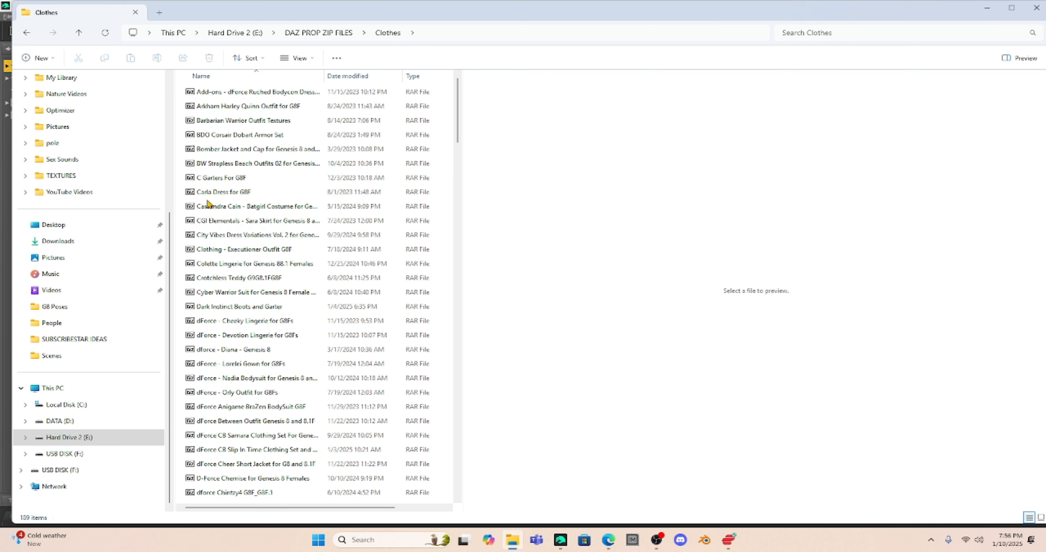
{"action": "right_click", "coordinate": [224, 195]}
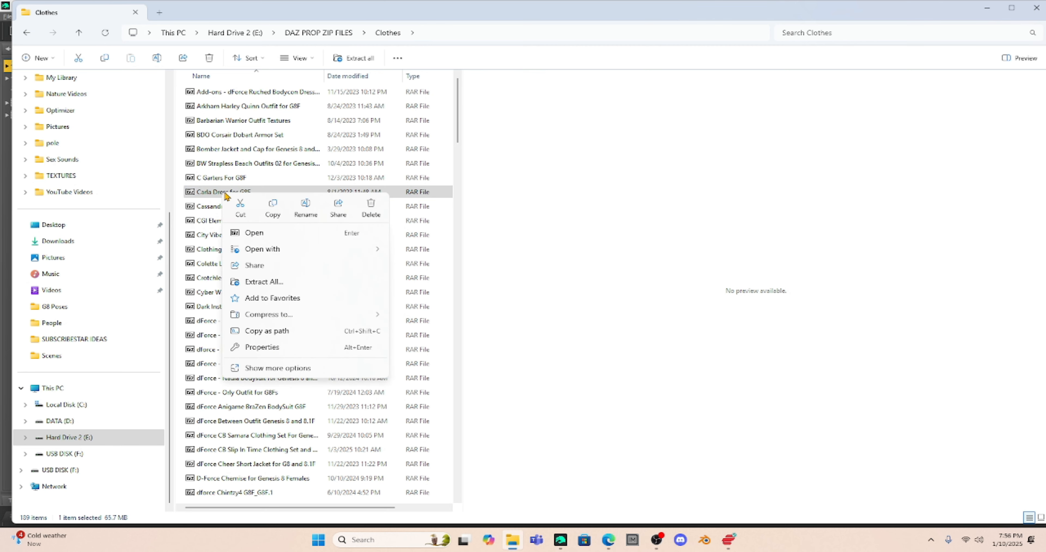
- Extract the Carla Dress for G8F archive in 7-Zip into the Clothes folder, then close 7-Zip
{"action": "left_click", "coordinate": [253, 233]}
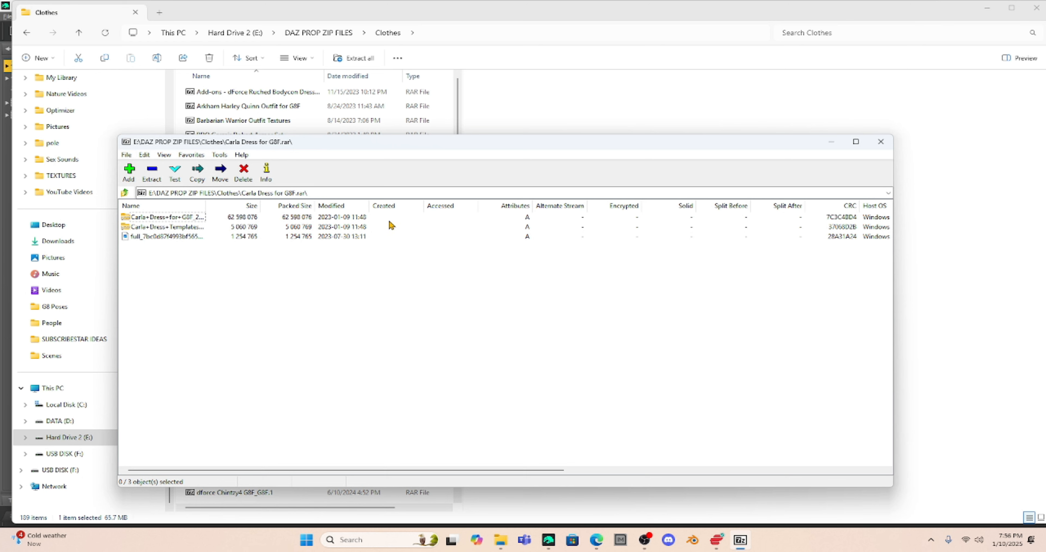
{"action": "left_click", "coordinate": [151, 172]}
{"action": "left_click", "coordinate": [574, 321]}
{"action": "left_click", "coordinate": [880, 143]}
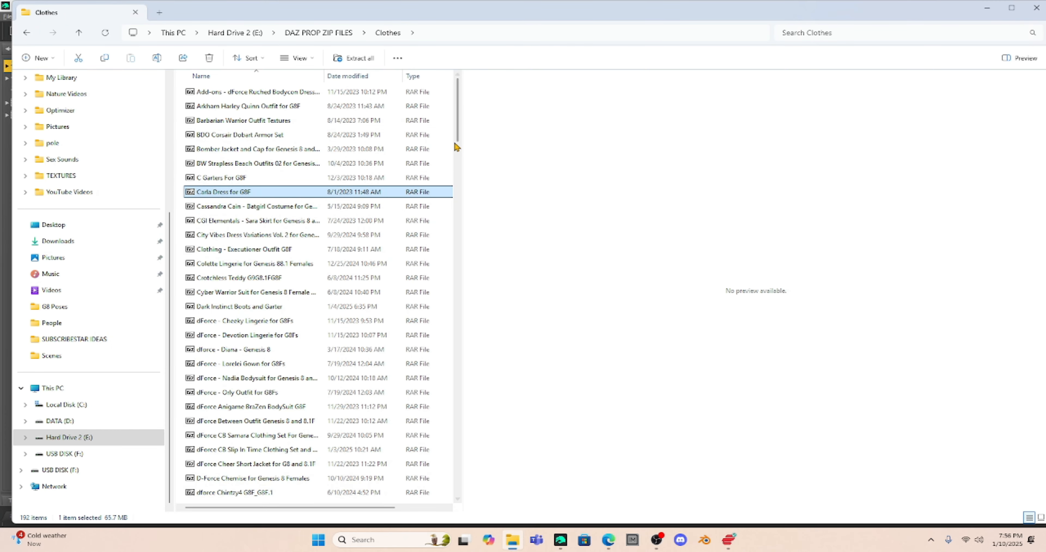
- Scroll to the bottom of the Clothes folder and preview the extracted red-dress JPG
{"action": "left_click_drag", "start_coordinate": [457, 135], "coordinate": [227, 497]}
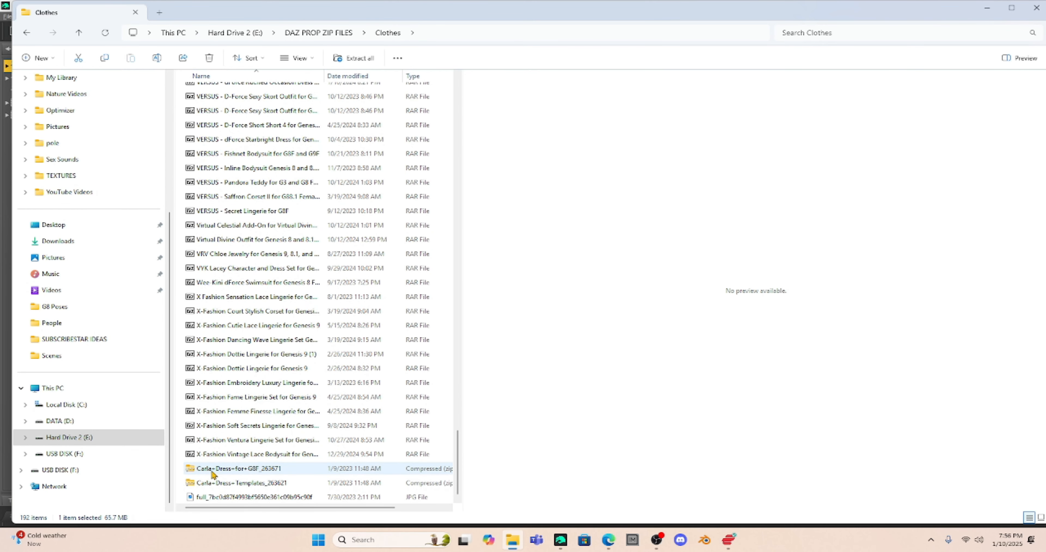
{"action": "left_click", "coordinate": [203, 499]}
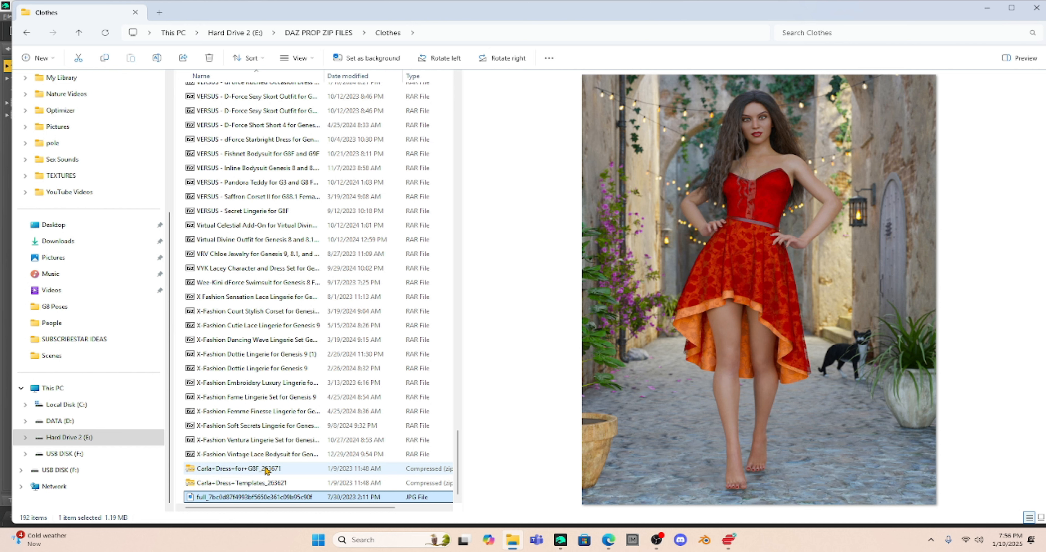
- Open the Carla+Dress+for+G8F_263671 folder and select its data, People and Runtime folders
{"action": "double_click", "coordinate": [235, 470]}
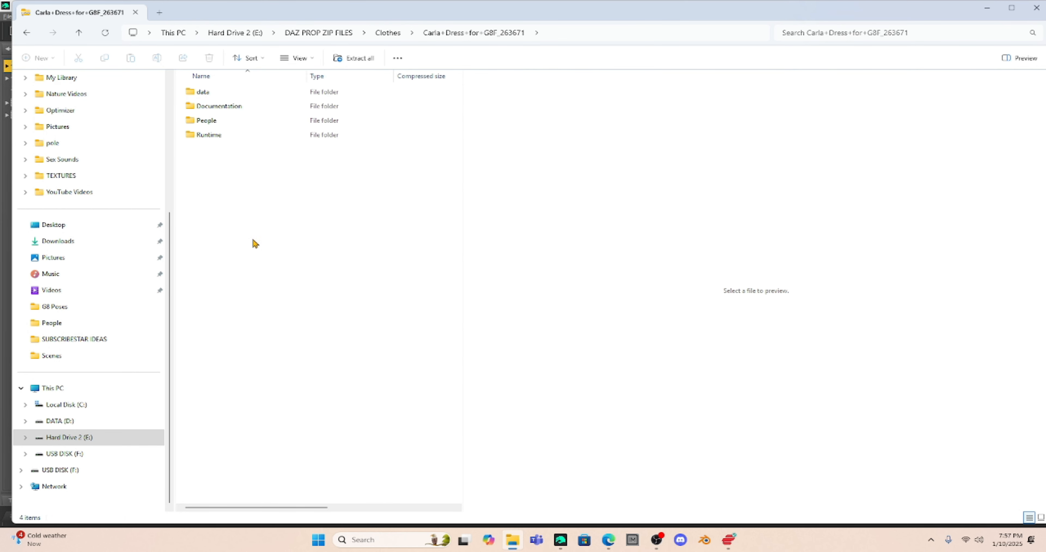
{"action": "left_click", "coordinate": [245, 93]}
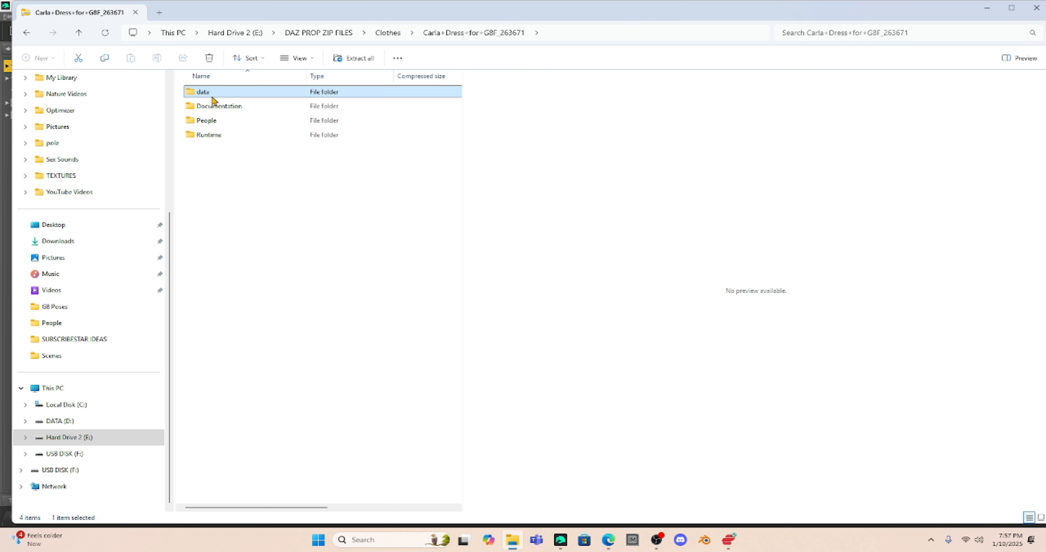
{"action": "left_click", "coordinate": [223, 122], "text": "ctrl"}
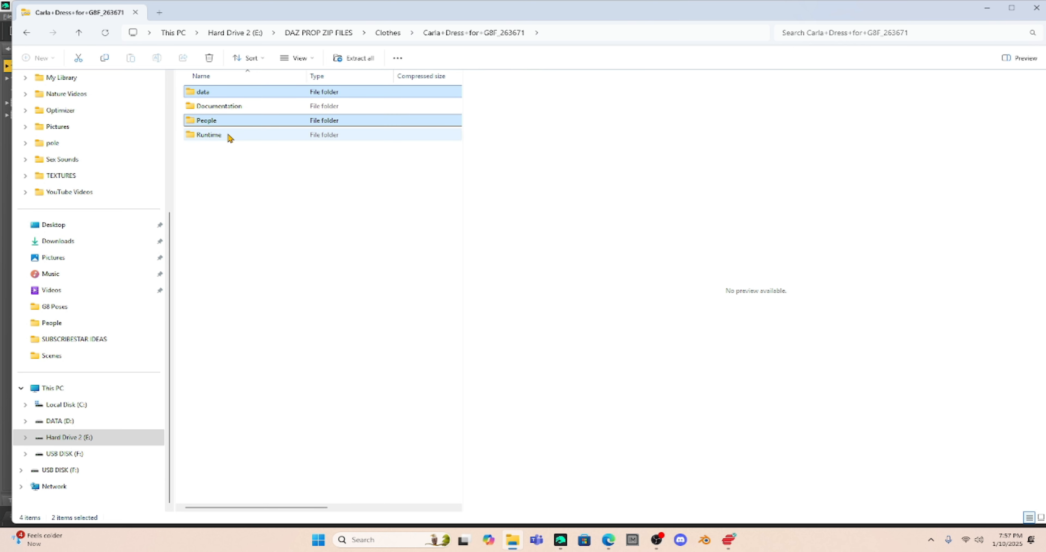
{"action": "left_click", "coordinate": [230, 136], "text": "ctrl"}
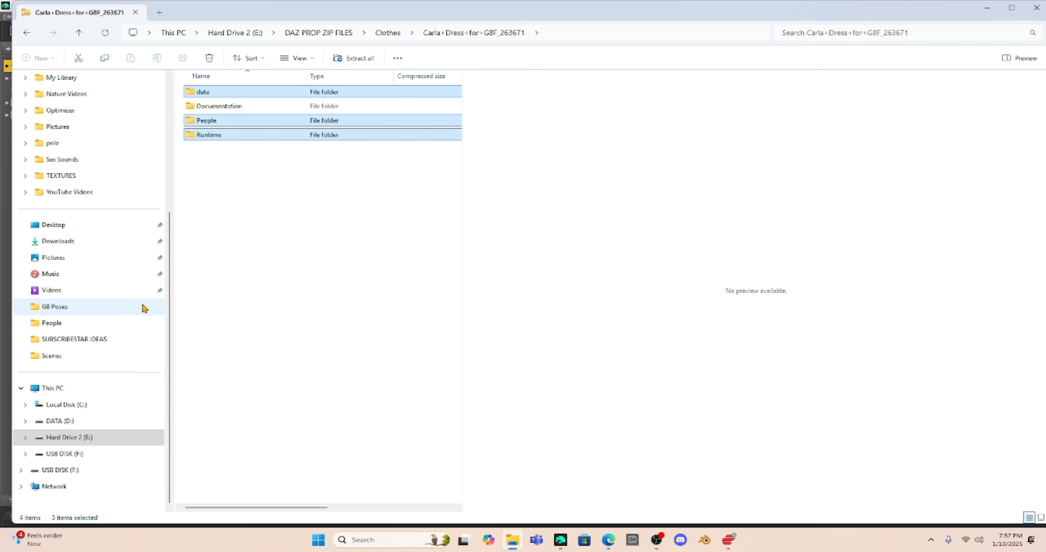
- Expand Hard Drive 2 (E:) and DAZ STUDIO FOLDERS in the navigation pane
{"action": "left_click", "coordinate": [26, 438]}
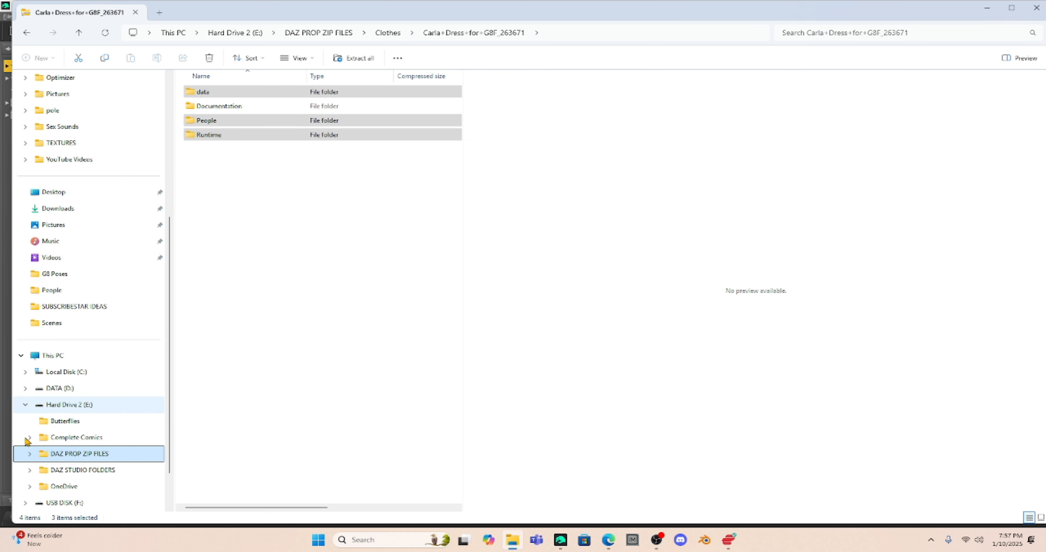
{"action": "scroll", "coordinate": [61, 422], "scroll_direction": "down", "scroll_amount": 1}
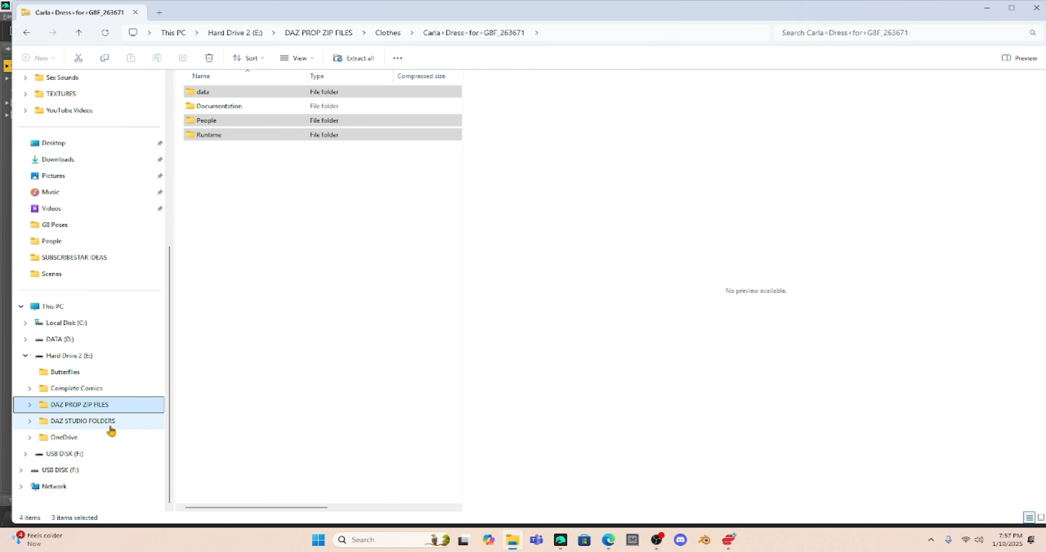
{"action": "left_click", "coordinate": [30, 422]}
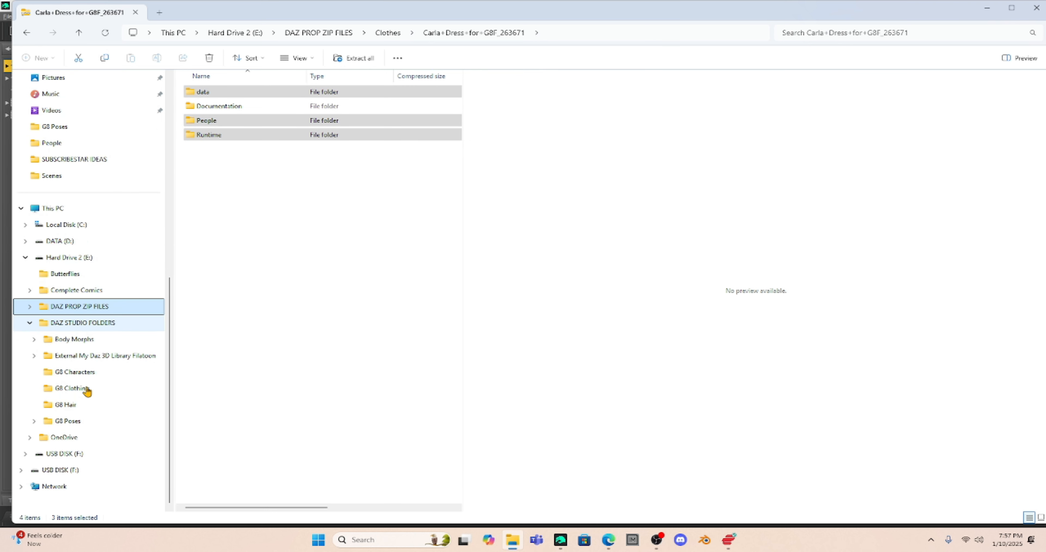
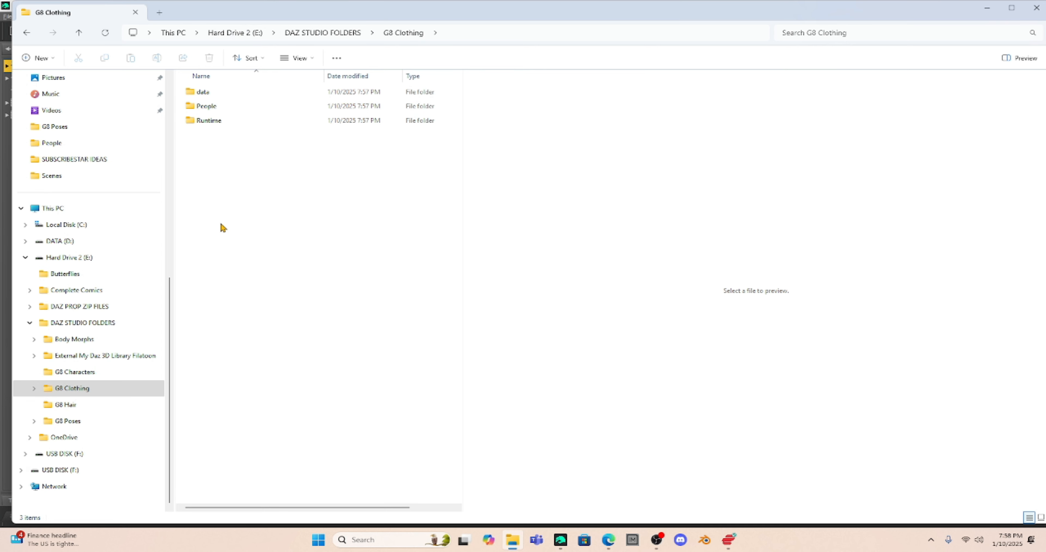
- Browse Explorer to People > Genesis 8 Female > Clothing, confirm BubbleCloud is there, and return to Daz Studio
{"action": "double_click", "coordinate": [207, 107]}
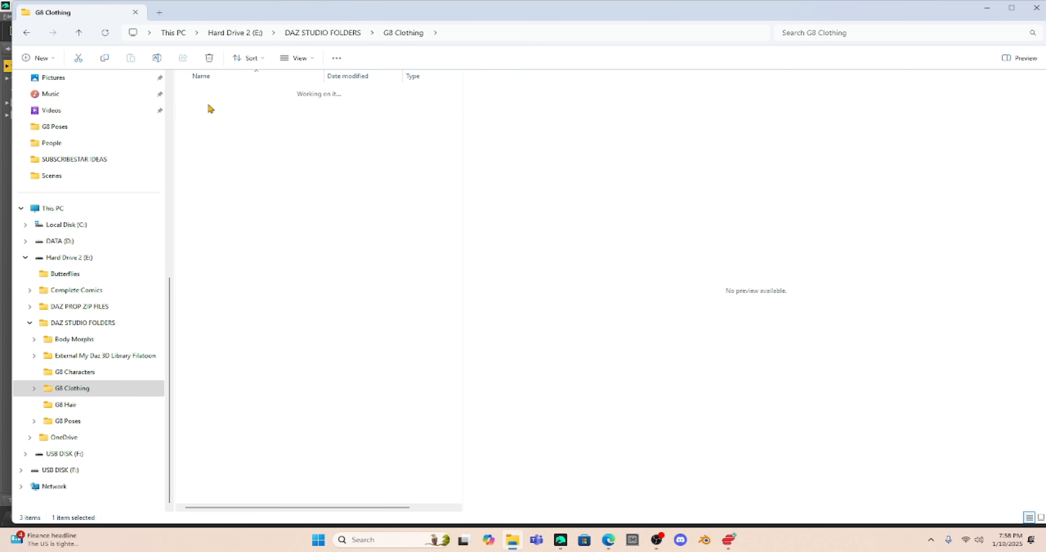
{"action": "double_click", "coordinate": [211, 93]}
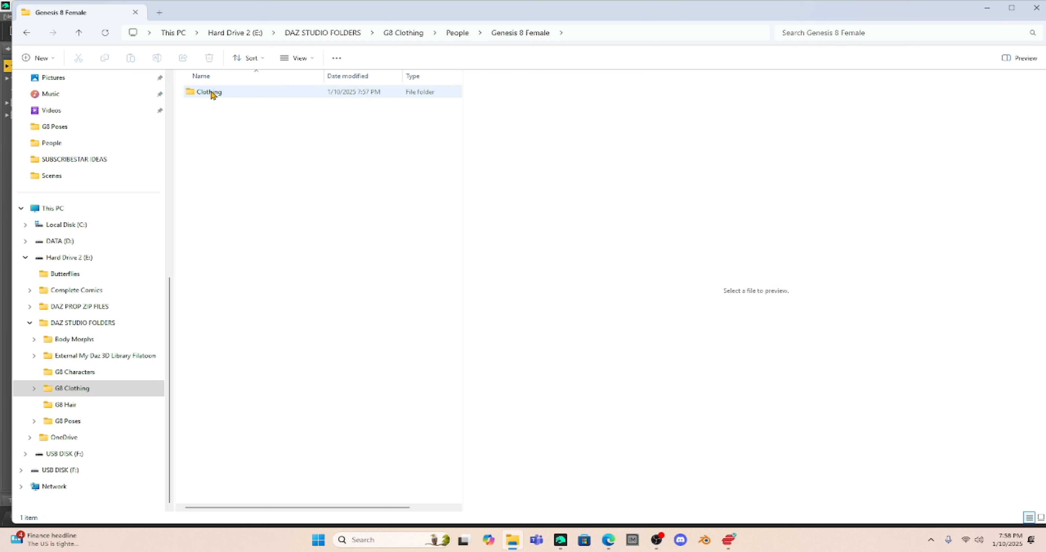
{"action": "double_click", "coordinate": [211, 93]}
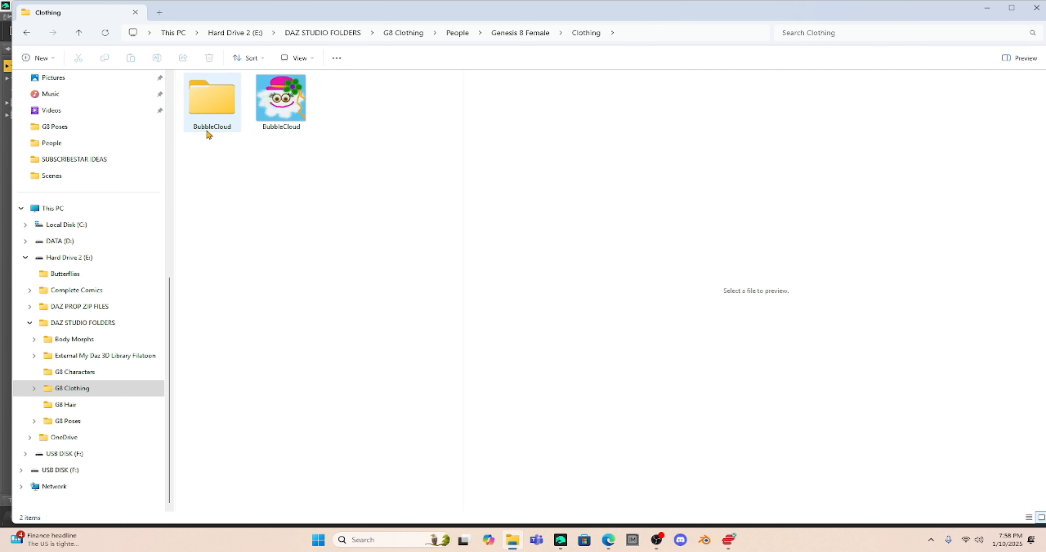
{"action": "mouse_move", "coordinate": [208, 134]}
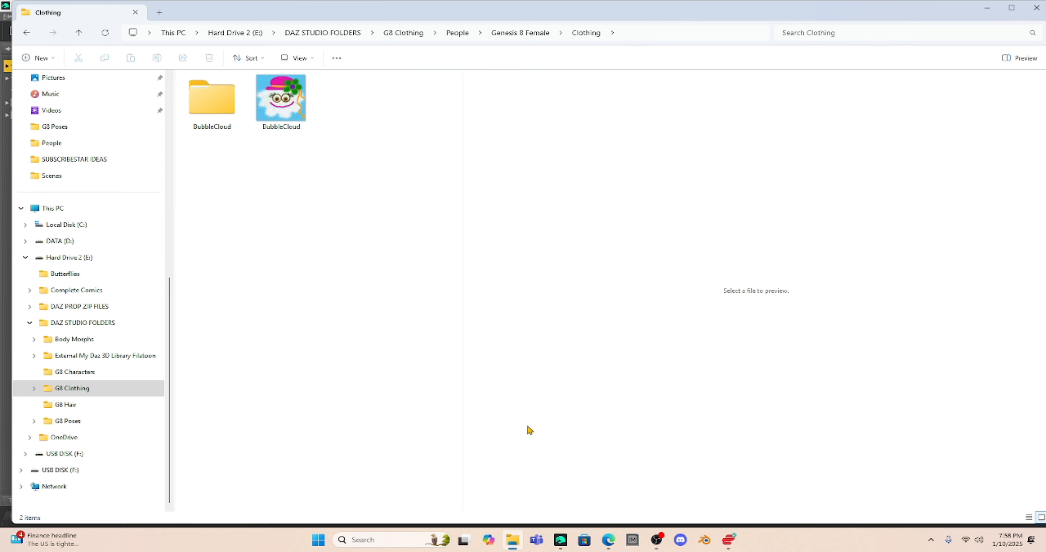
{"action": "left_click", "coordinate": [560, 539]}
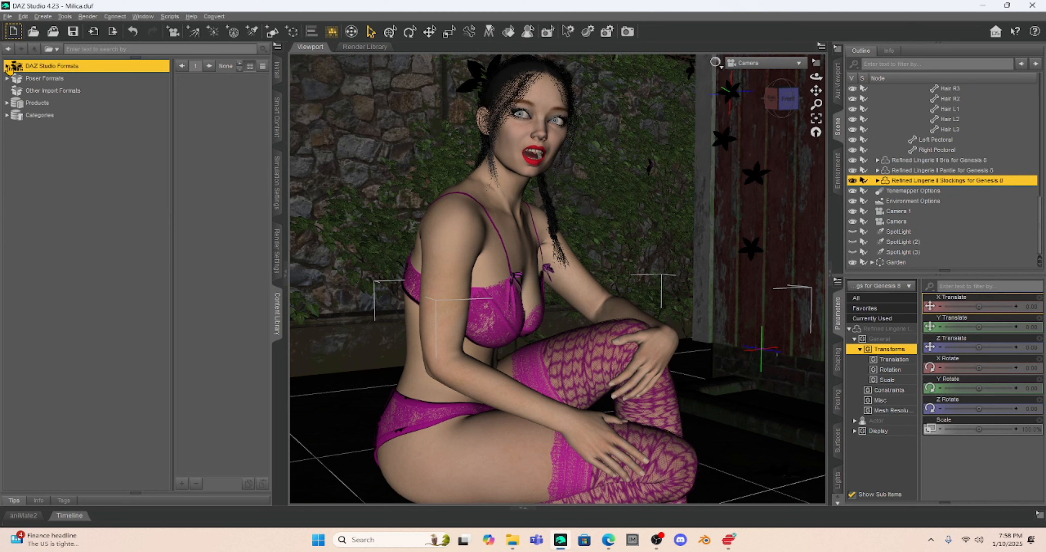
- Expand DAZ Studio Formats in the Content Library to list its mapped library folders
{"action": "left_click", "coordinate": [6, 67]}
{"action": "scroll", "coordinate": [79, 169], "scroll_direction": "down", "scroll_amount": 1}
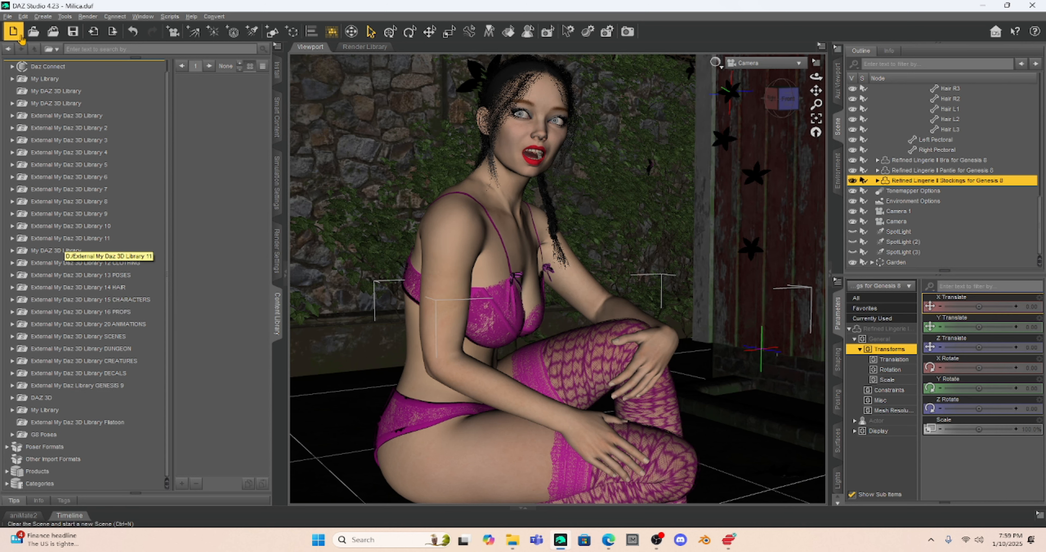
- In Preferences' Content Directory Manager, add E:/DAZ STUDIO FOLDERS/G8 Clothing under DAZ Studio Formats
{"action": "left_click", "coordinate": [23, 17]}
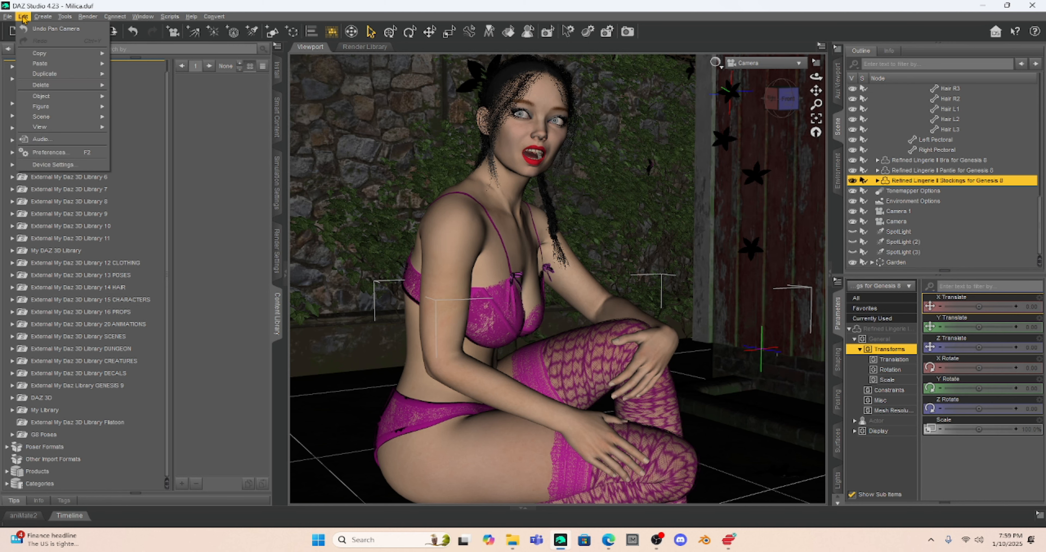
{"action": "left_click", "coordinate": [55, 151]}
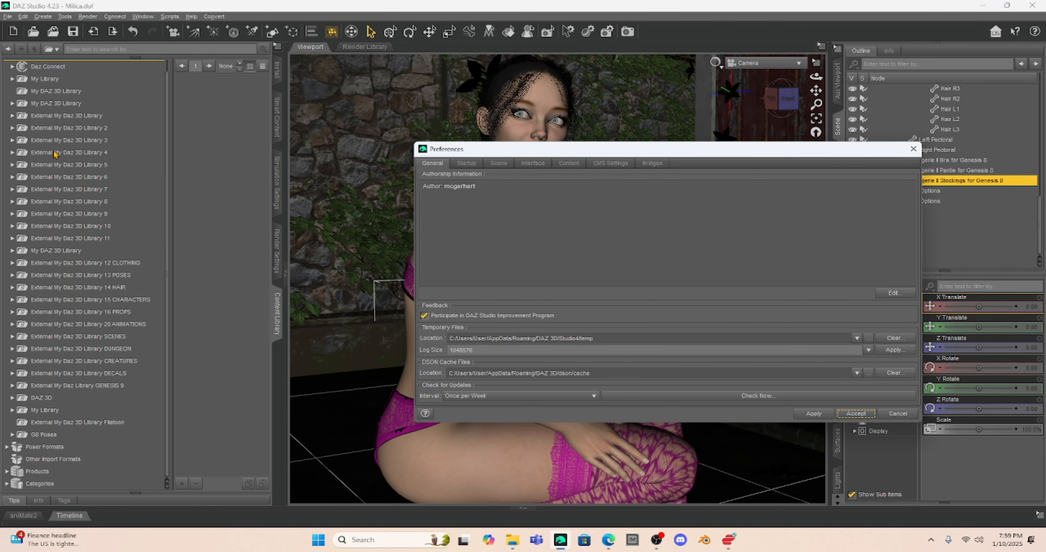
{"action": "left_click", "coordinate": [568, 164]}
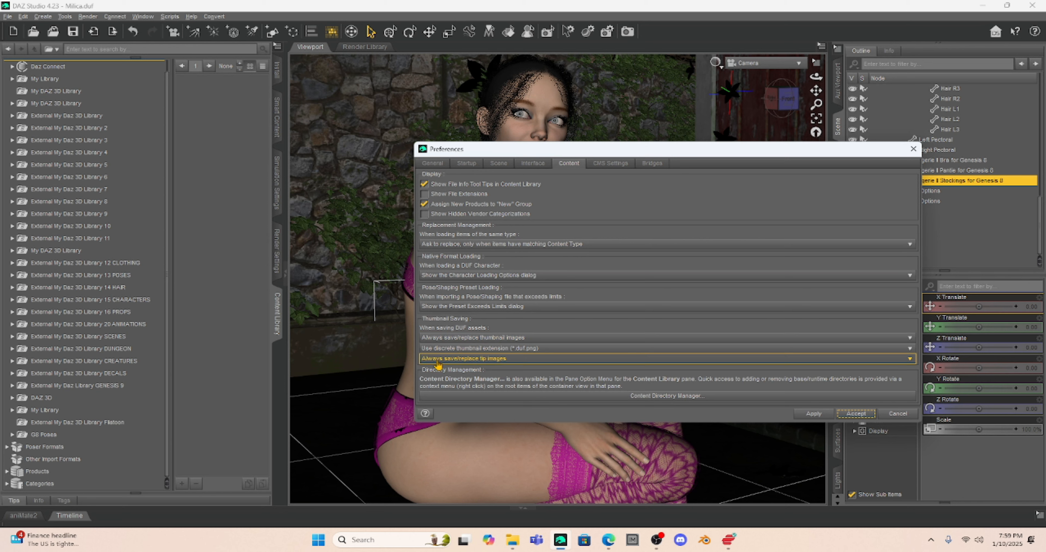
{"action": "left_click", "coordinate": [655, 396]}
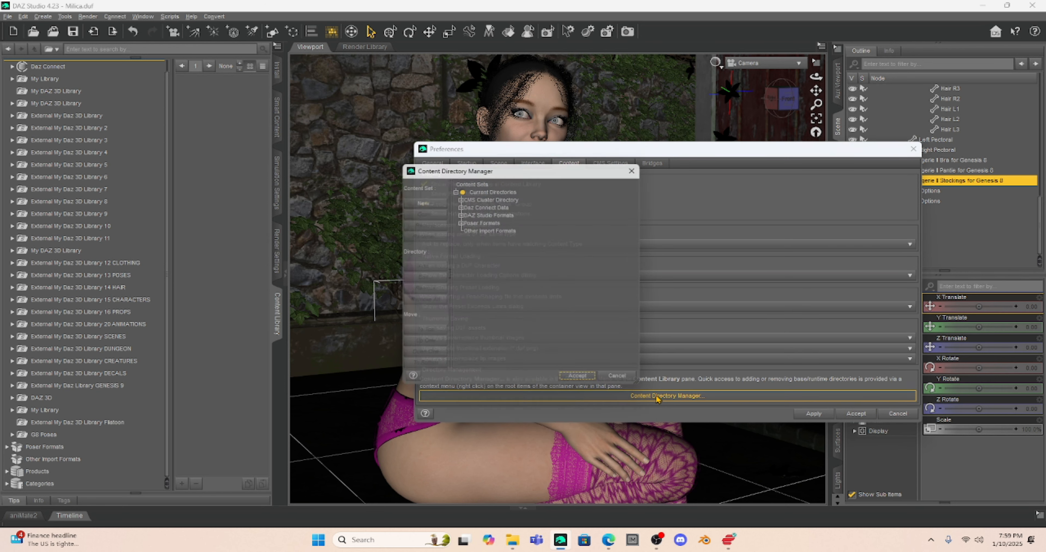
{"action": "left_click", "coordinate": [468, 215]}
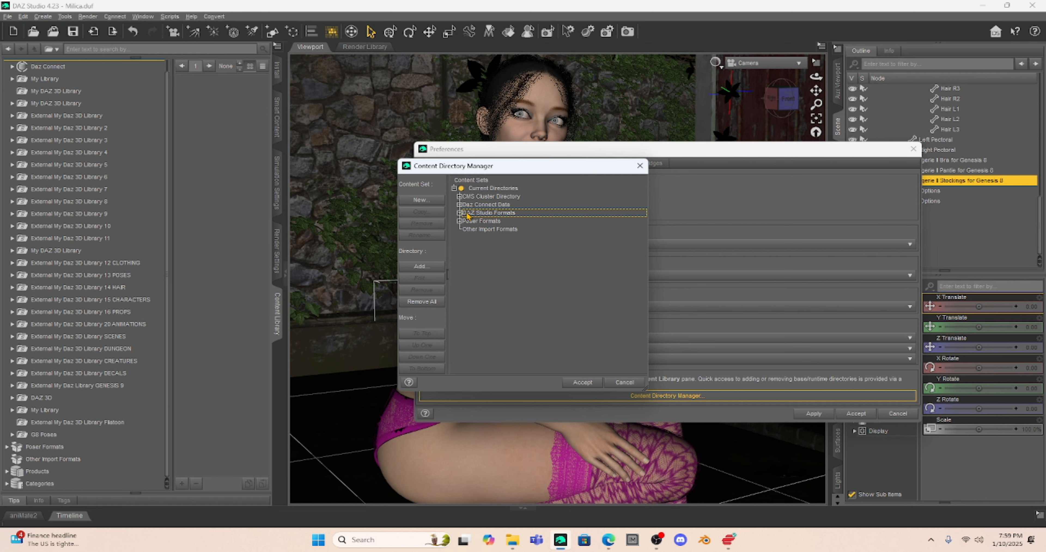
{"action": "left_click", "coordinate": [427, 266]}
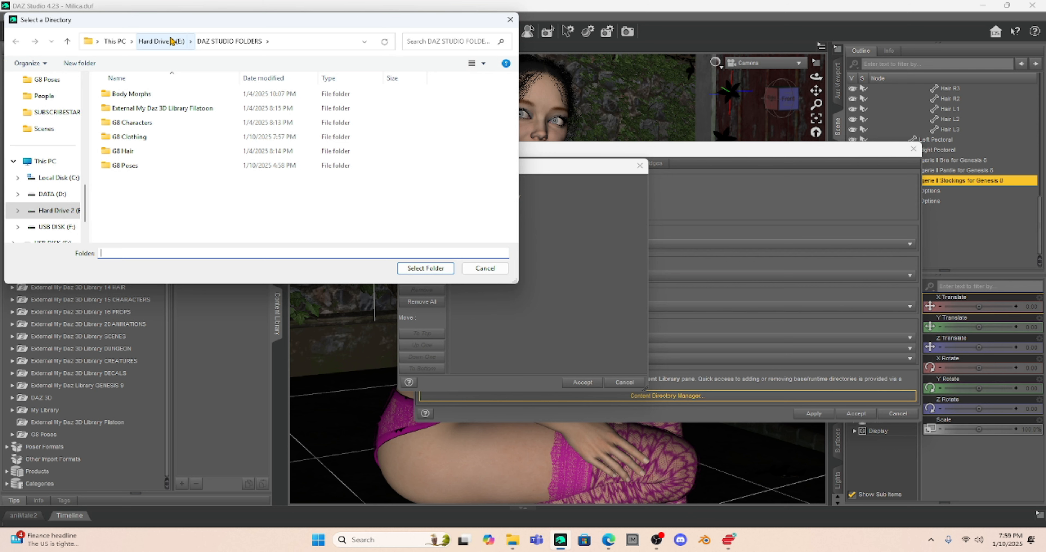
{"action": "left_click", "coordinate": [133, 137]}
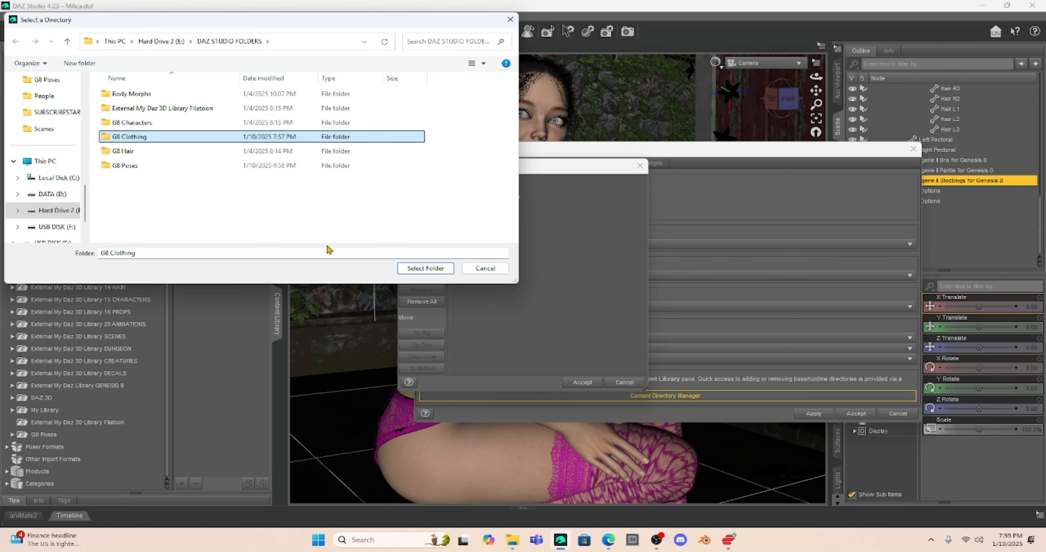
{"action": "left_click", "coordinate": [418, 269]}
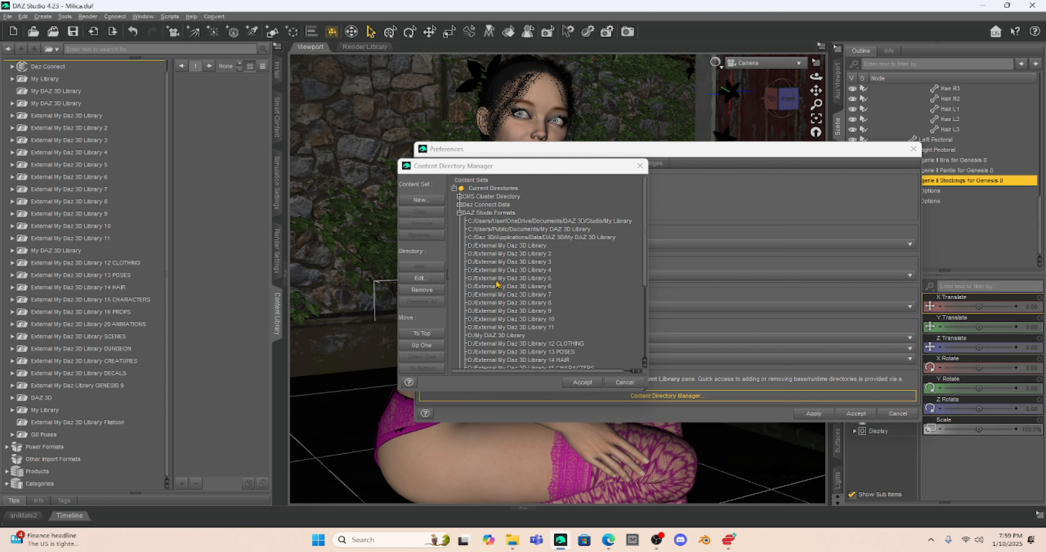
{"action": "scroll", "coordinate": [514, 302], "scroll_direction": "down", "scroll_amount": 5}
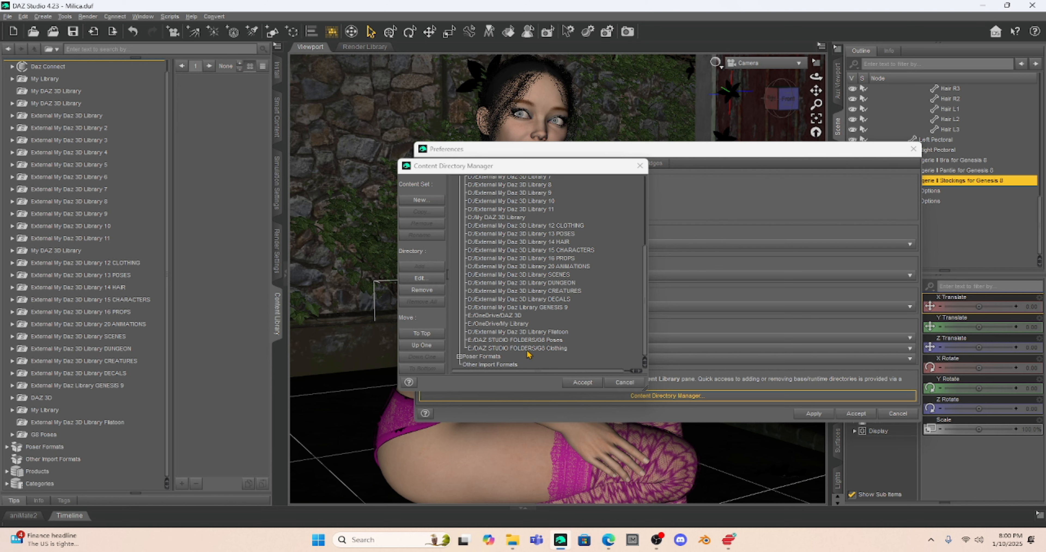
{"action": "left_click", "coordinate": [578, 385]}
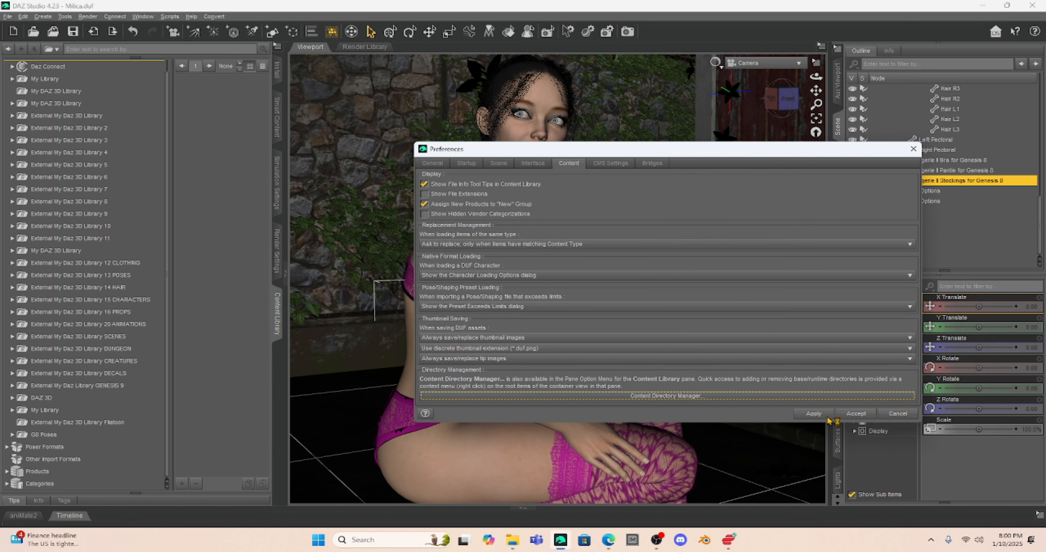
- Accept the Preferences and expand DAZ Studio Formats down to the new G8 Clothing library
{"action": "left_click", "coordinate": [853, 414]}
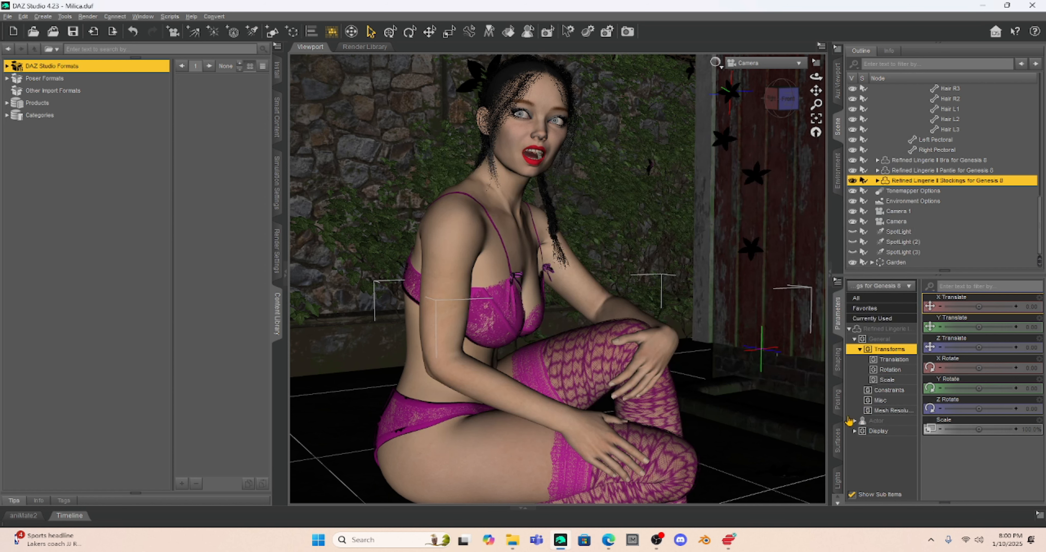
{"action": "left_click", "coordinate": [7, 66]}
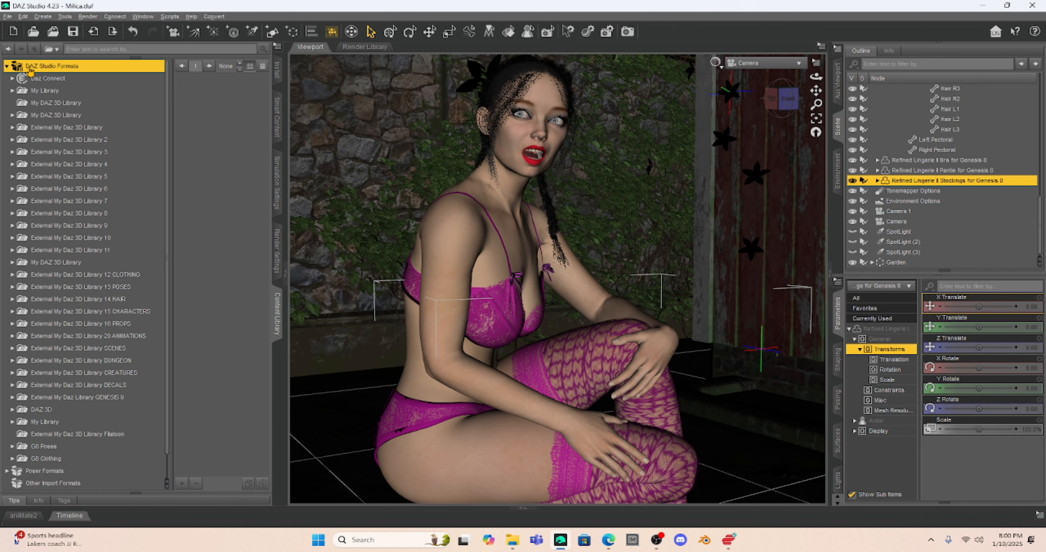
{"action": "scroll", "coordinate": [82, 150], "scroll_direction": "down", "scroll_amount": 1}
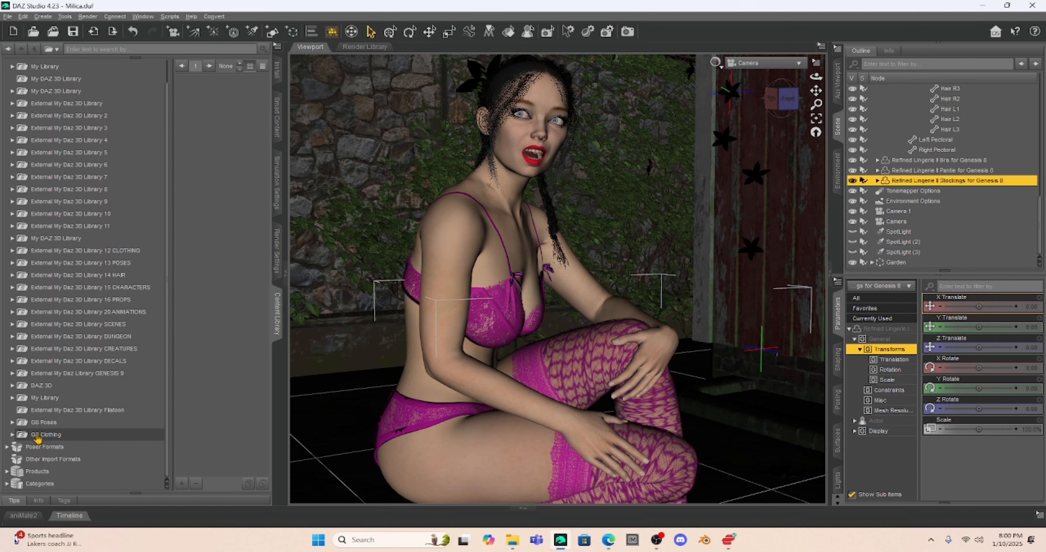
{"action": "left_click", "coordinate": [45, 435]}
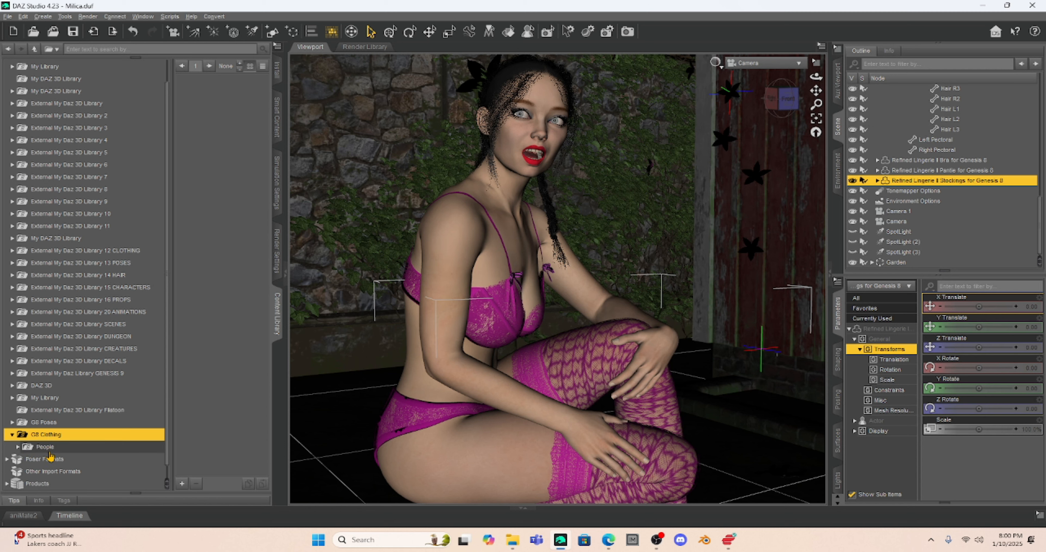
- Drill through People > Genesis 8 Female > Clothing > BubbleCloud to show Carla Dress's Dress item
{"action": "left_click", "coordinate": [45, 447]}
{"action": "left_click", "coordinate": [49, 446]}
{"action": "left_click", "coordinate": [24, 435]}
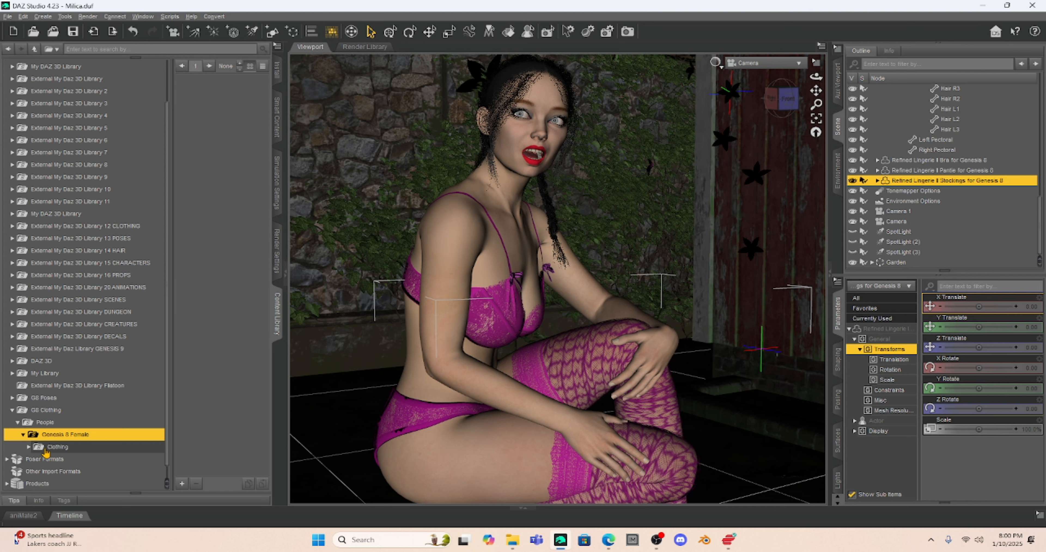
{"action": "left_click", "coordinate": [67, 447]}
{"action": "left_click", "coordinate": [69, 447]}
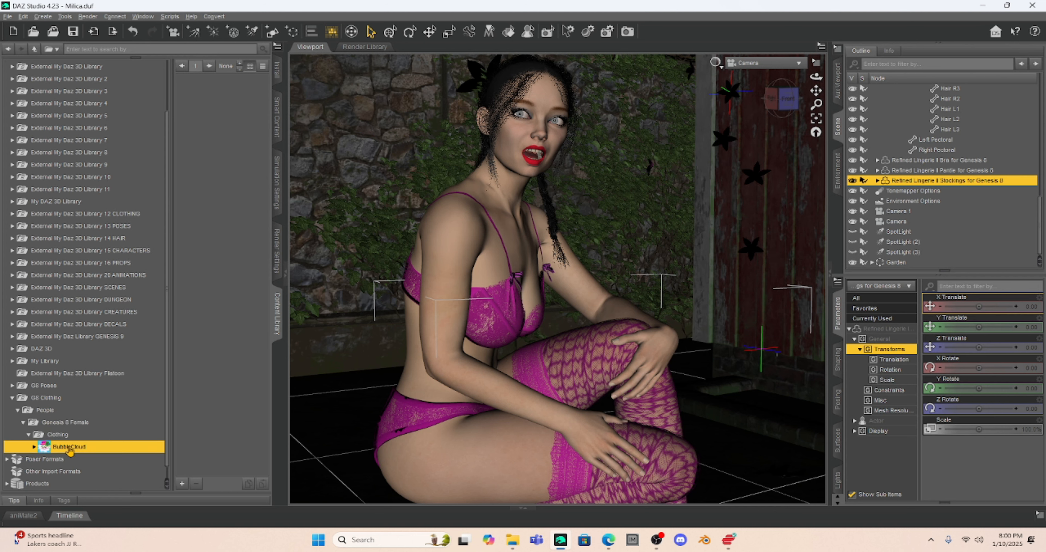
{"action": "left_click", "coordinate": [34, 446]}
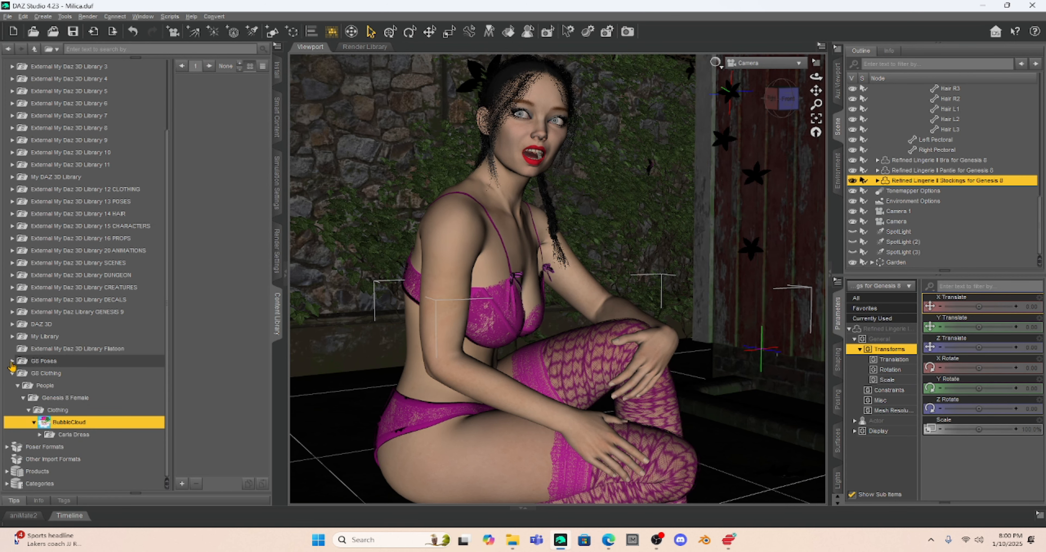
{"action": "left_click", "coordinate": [72, 436]}
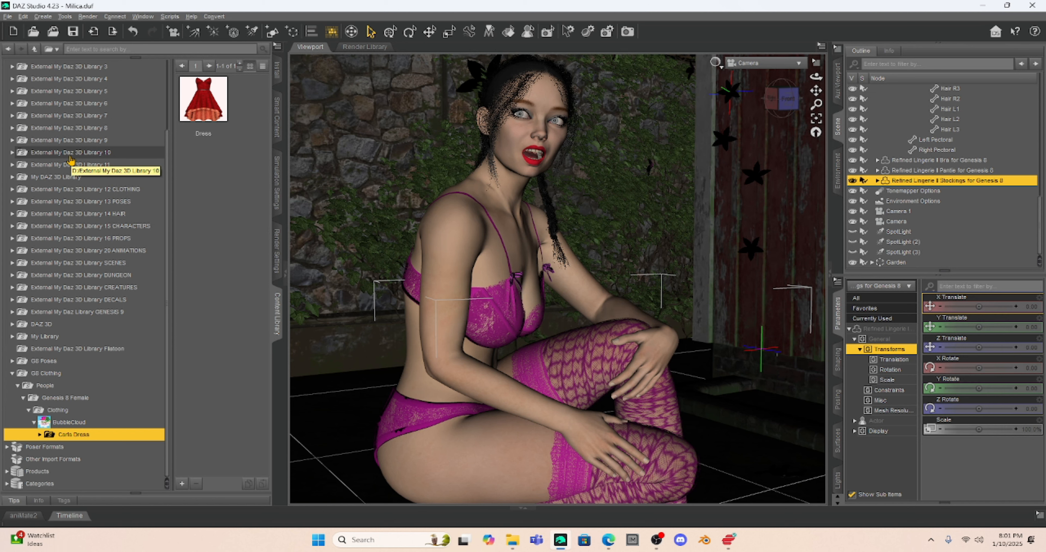
- Expand Categories in the Content Library and scroll through Creatures, Default, Dungeons down to Scenes
{"action": "left_click", "coordinate": [8, 484]}
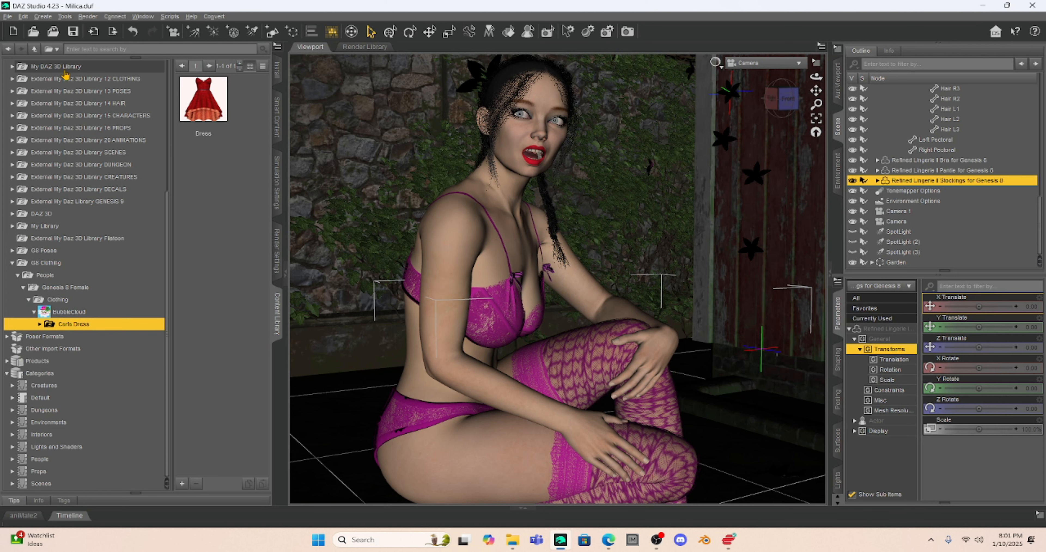
{"action": "scroll", "coordinate": [67, 81], "scroll_direction": "up", "scroll_amount": 5}
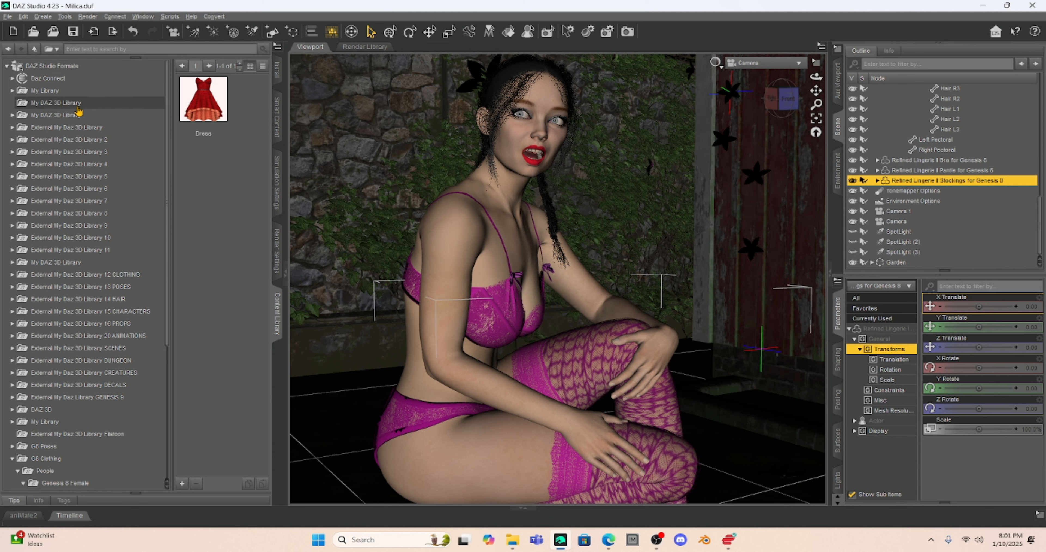
{"action": "scroll", "coordinate": [66, 271], "scroll_direction": "down", "scroll_amount": 1}
{"action": "scroll", "coordinate": [66, 271], "scroll_direction": "down", "scroll_amount": 5}
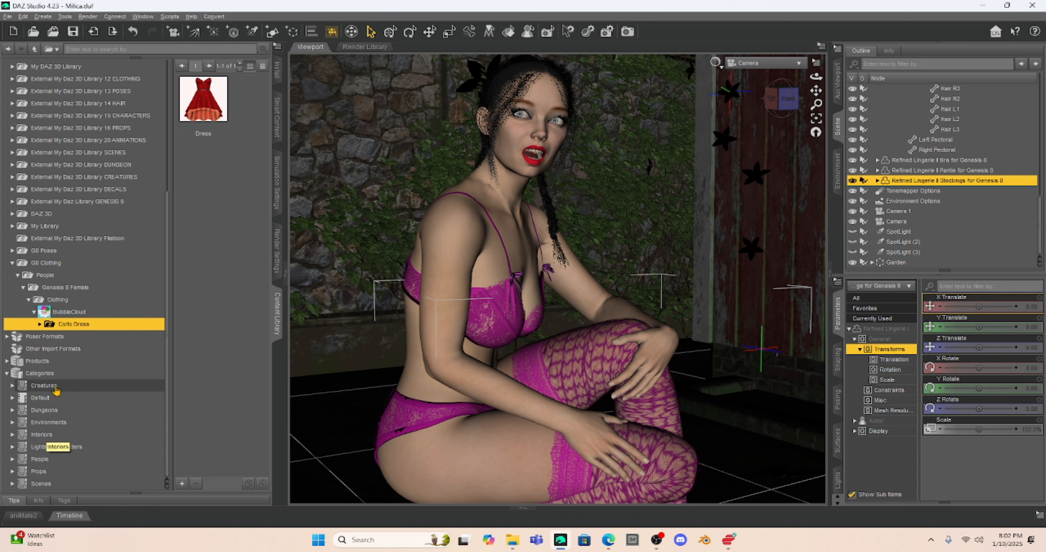
- Begin creating a new sub-category under Categories, then cancel it unnamed
{"action": "right_click", "coordinate": [34, 376]}
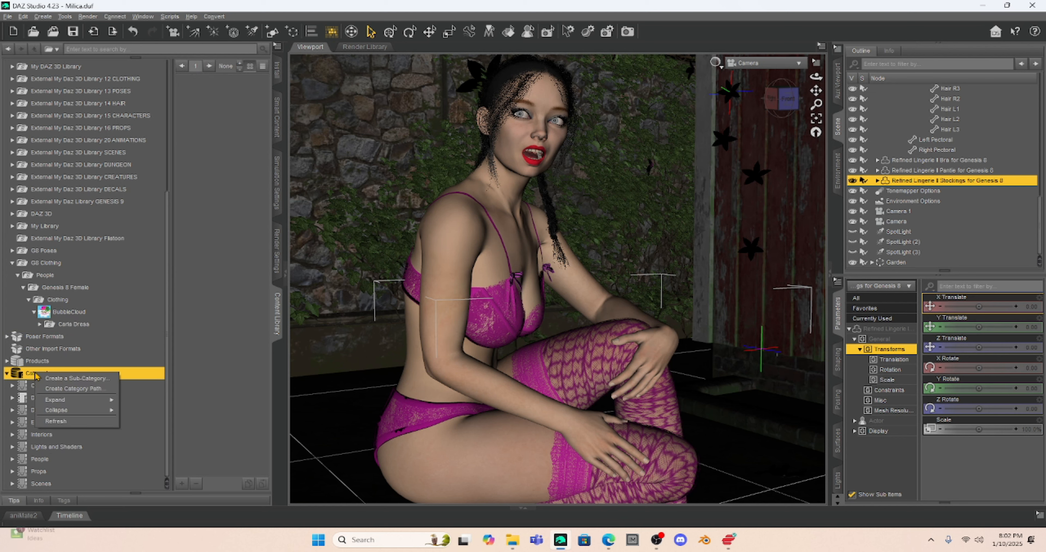
{"action": "left_click", "coordinate": [51, 379]}
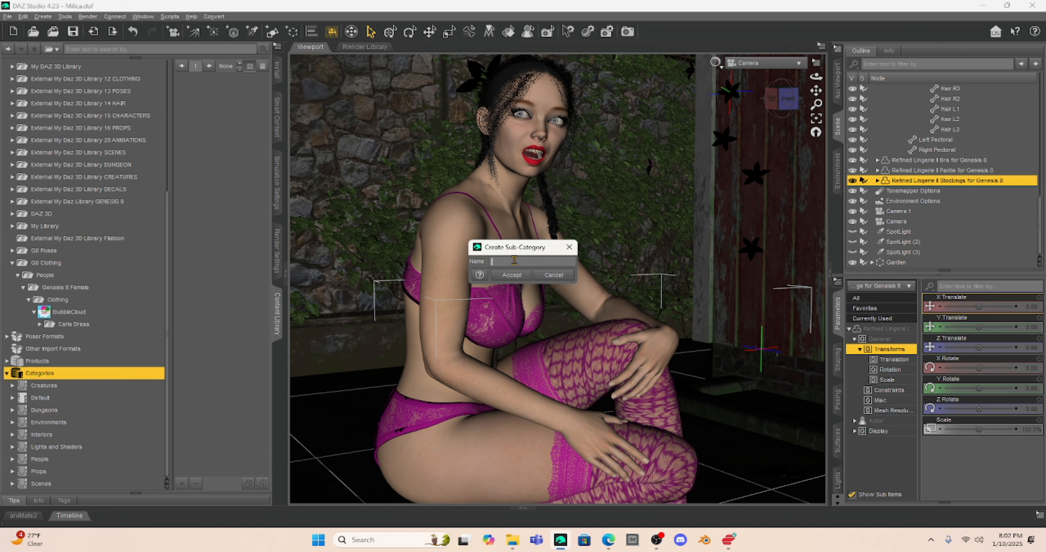
{"action": "left_click", "coordinate": [553, 275]}
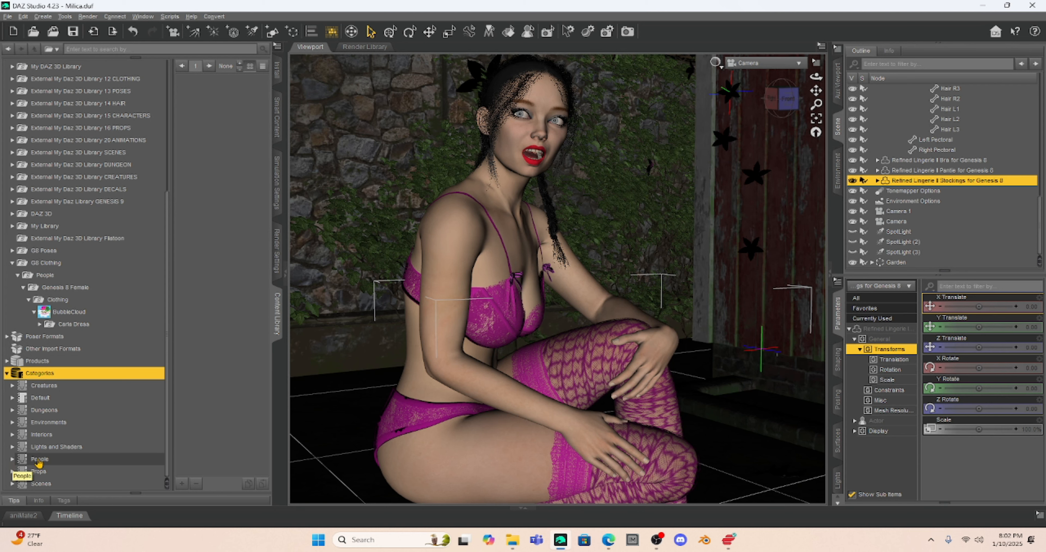
- Expand the People category to show Future Life, Genesis 3 Female and Genesis 3 Male
{"action": "left_click", "coordinate": [12, 459]}
{"action": "scroll", "coordinate": [134, 378], "scroll_direction": "down", "scroll_amount": 1}
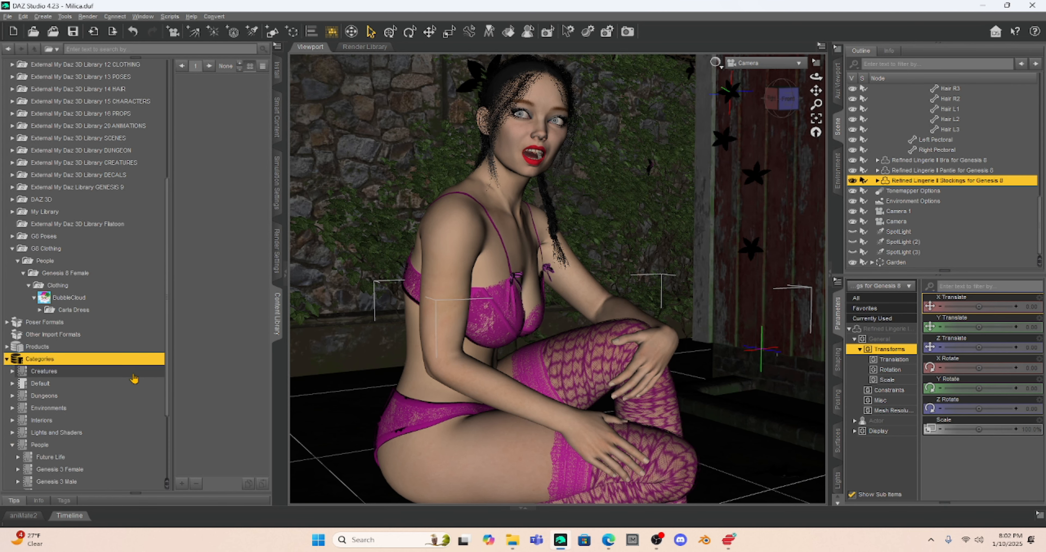
{"action": "scroll", "coordinate": [134, 378], "scroll_direction": "down", "scroll_amount": 3}
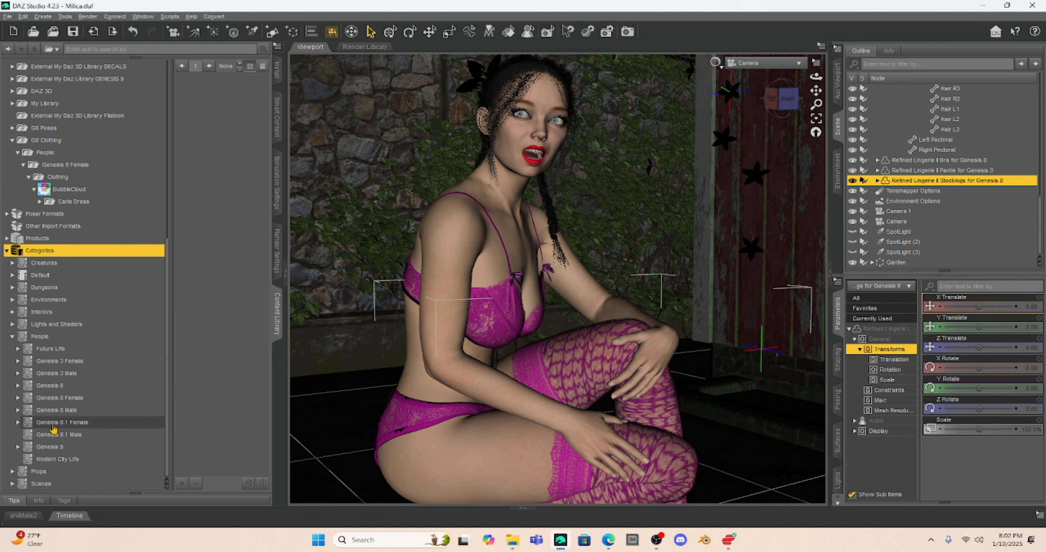
- Expand Genesis 8 Female under People to list Accessories, Anatomy, Characters, Clothes and the rest
{"action": "right_click", "coordinate": [43, 338]}
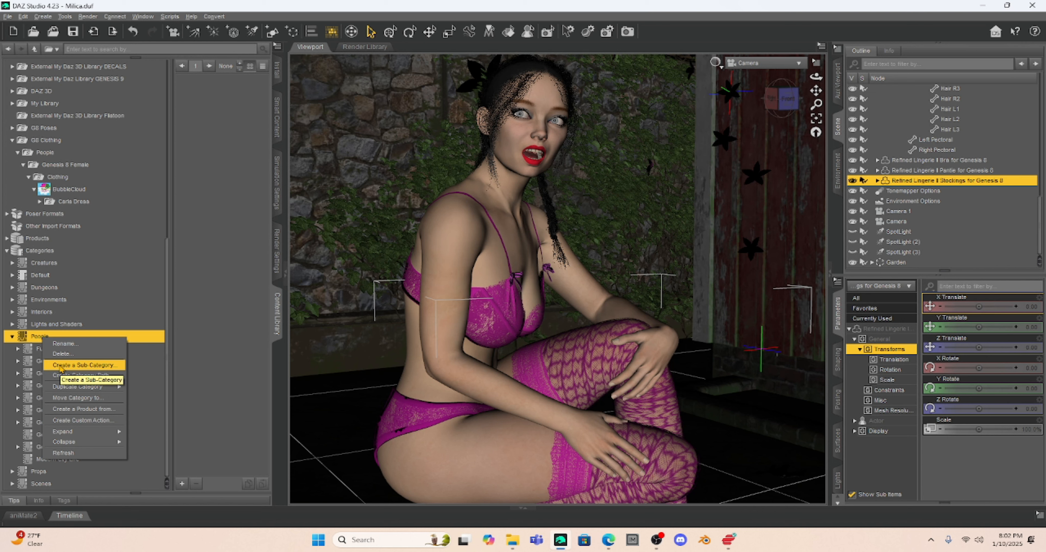
{"action": "left_click", "coordinate": [215, 337]}
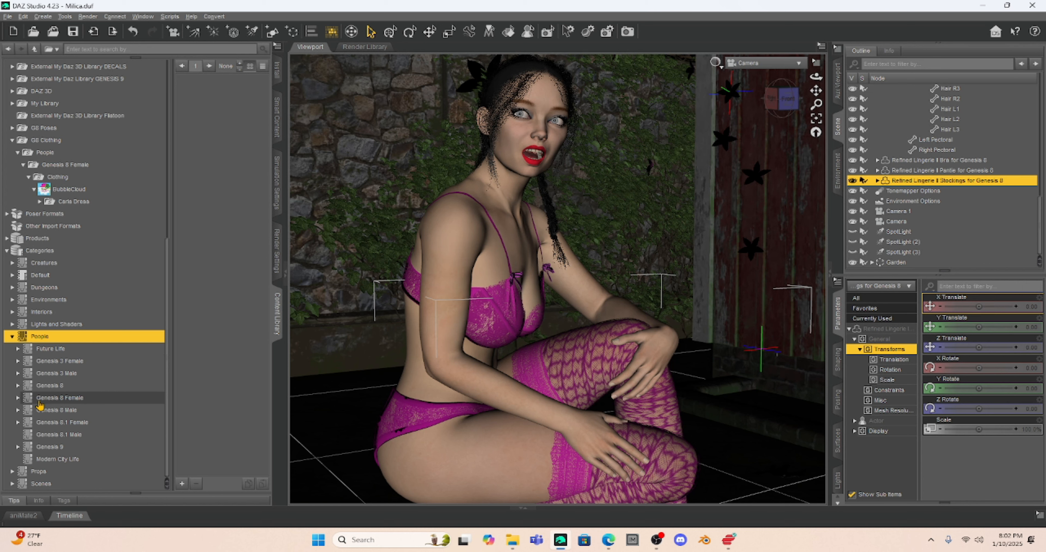
{"action": "left_click", "coordinate": [18, 400]}
{"action": "scroll", "coordinate": [77, 365], "scroll_direction": "down", "scroll_amount": 3}
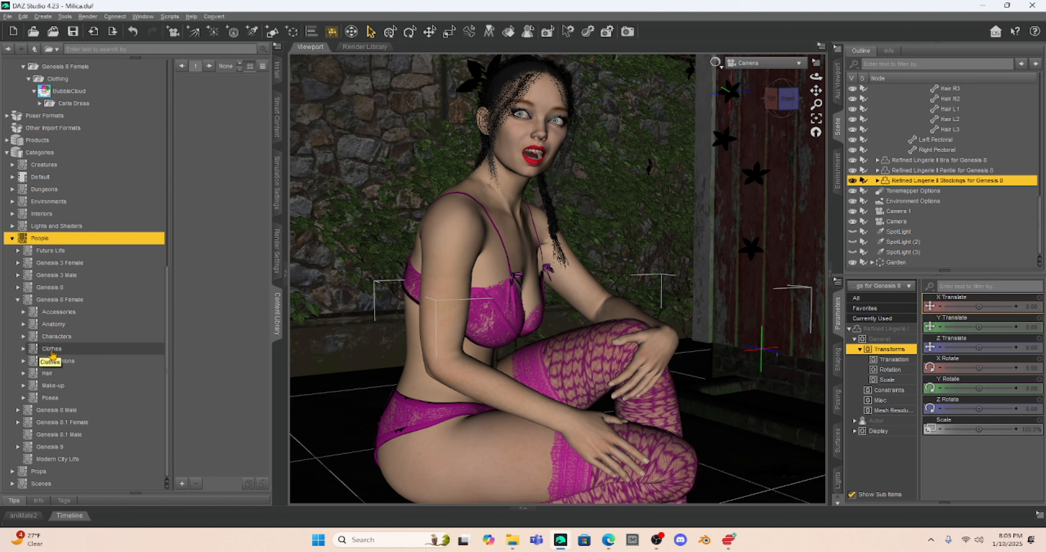
- Expand the Clothes category, then reopen BubbleCloud's Carla Dress folder to show its Dress item
{"action": "left_click", "coordinate": [23, 349]}
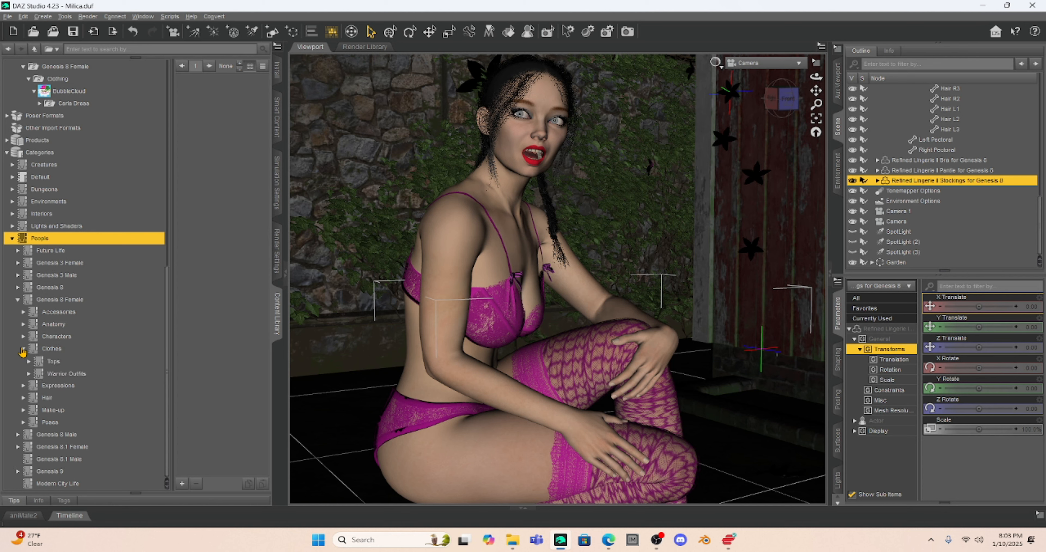
{"action": "scroll", "coordinate": [140, 365], "scroll_direction": "down", "scroll_amount": 5}
{"action": "scroll", "coordinate": [142, 318], "scroll_direction": "down", "scroll_amount": 1}
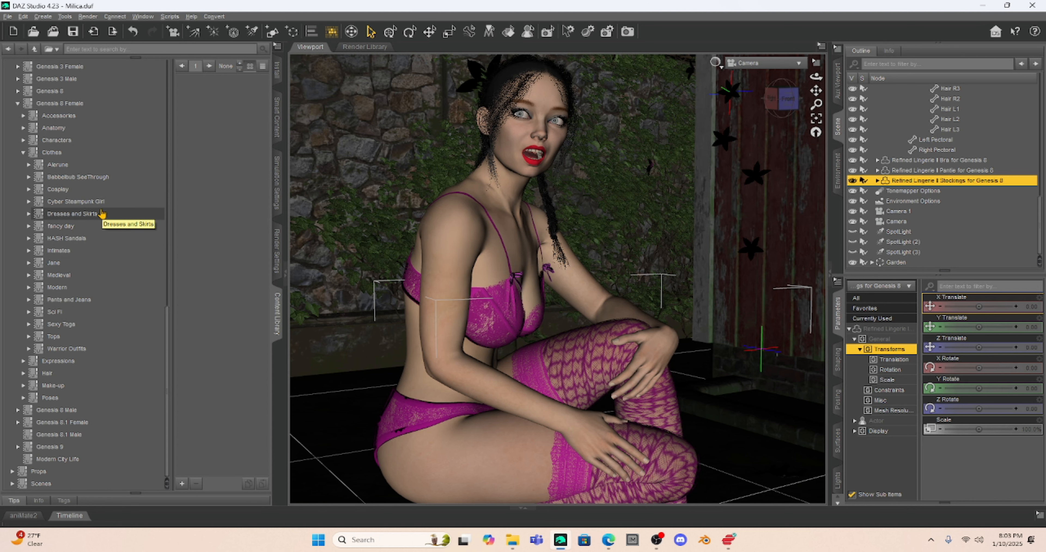
{"action": "scroll", "coordinate": [102, 213], "scroll_direction": "up", "scroll_amount": 7}
{"action": "scroll", "coordinate": [102, 209], "scroll_direction": "up", "scroll_amount": 4}
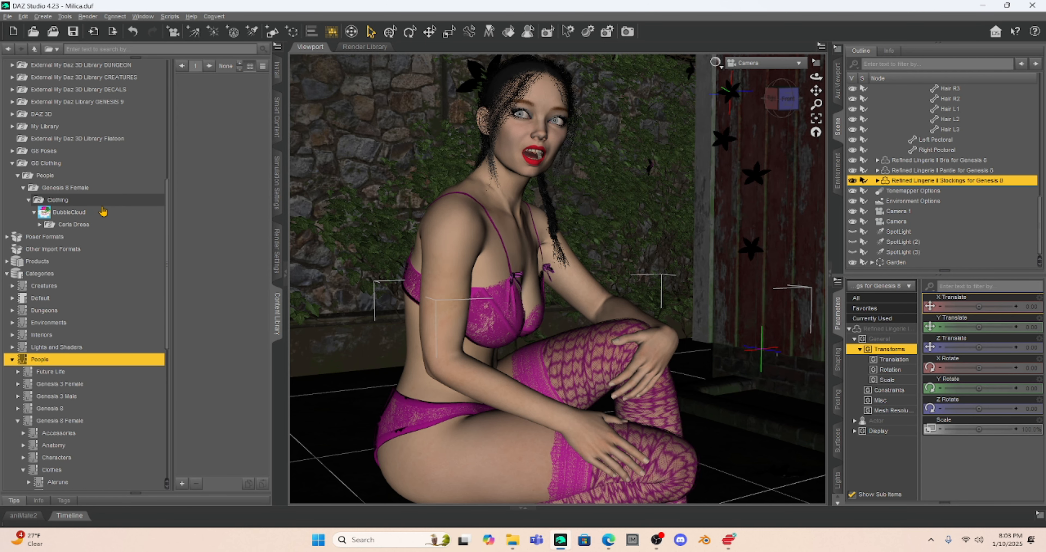
{"action": "left_click", "coordinate": [73, 296]}
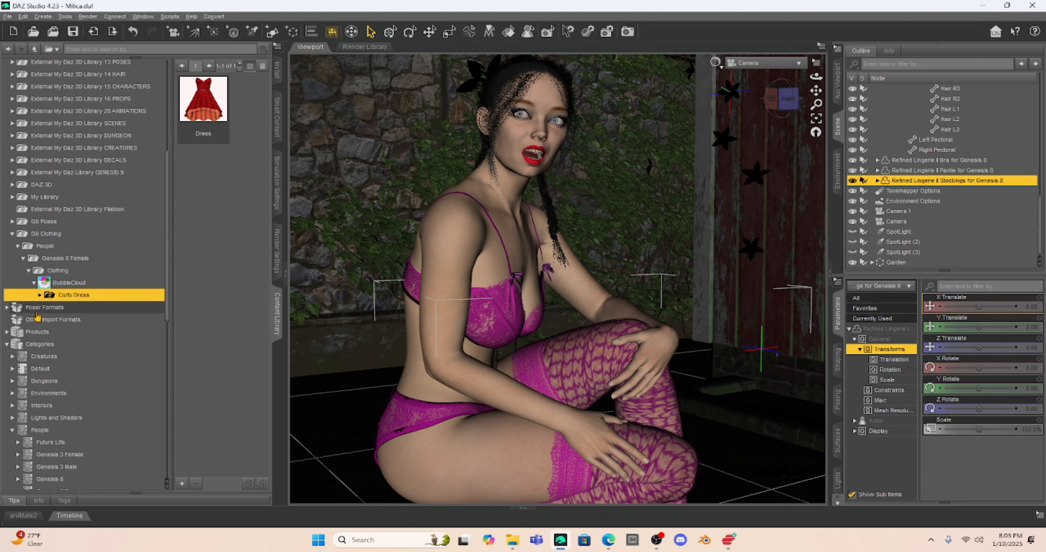
- Categorize Carla Dress and its sub-folders under People > Genesis 8 Female > Clothes > Dresses and Skirts
{"action": "right_click", "coordinate": [67, 300]}
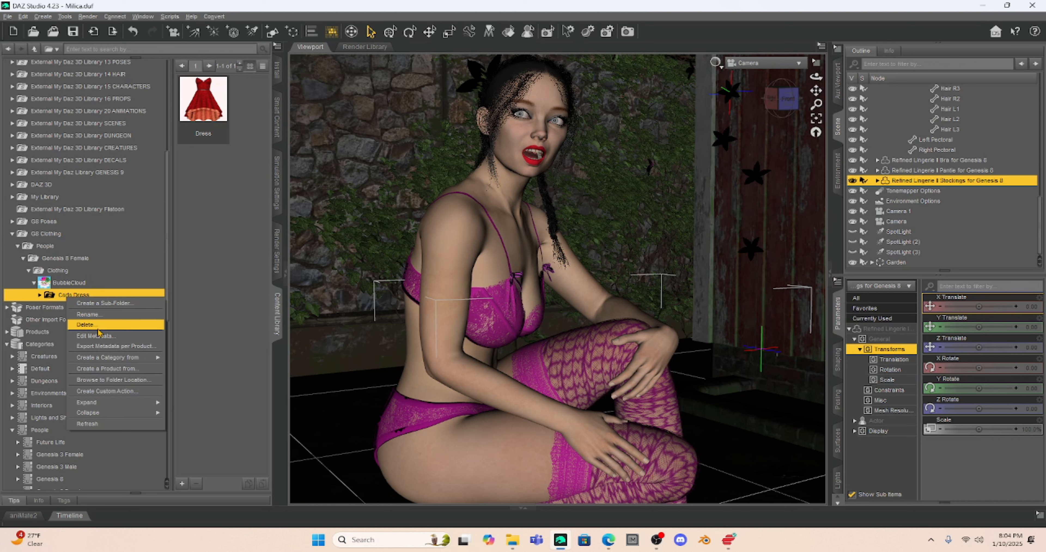
{"action": "mouse_move", "coordinate": [115, 358]}
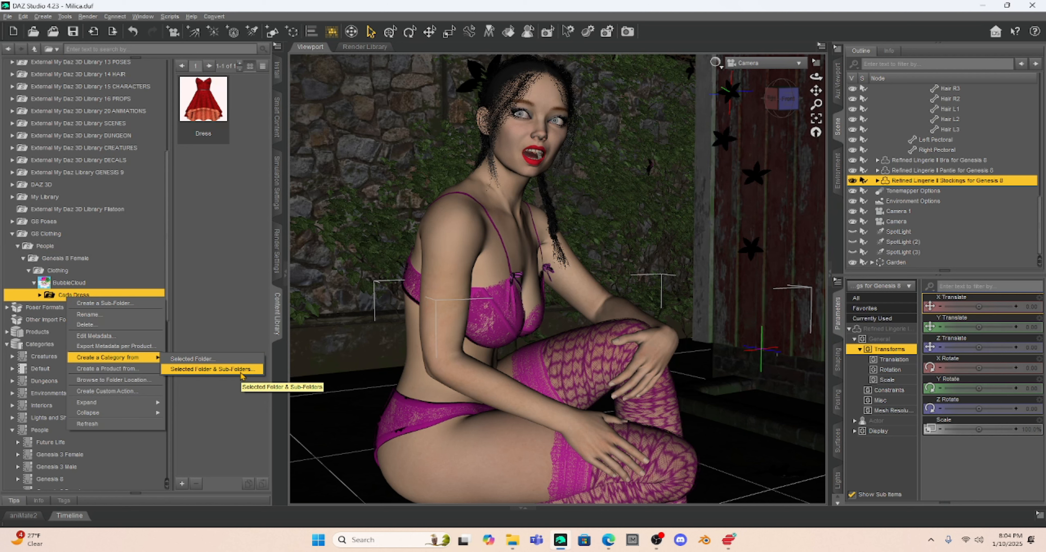
{"action": "left_click", "coordinate": [241, 372]}
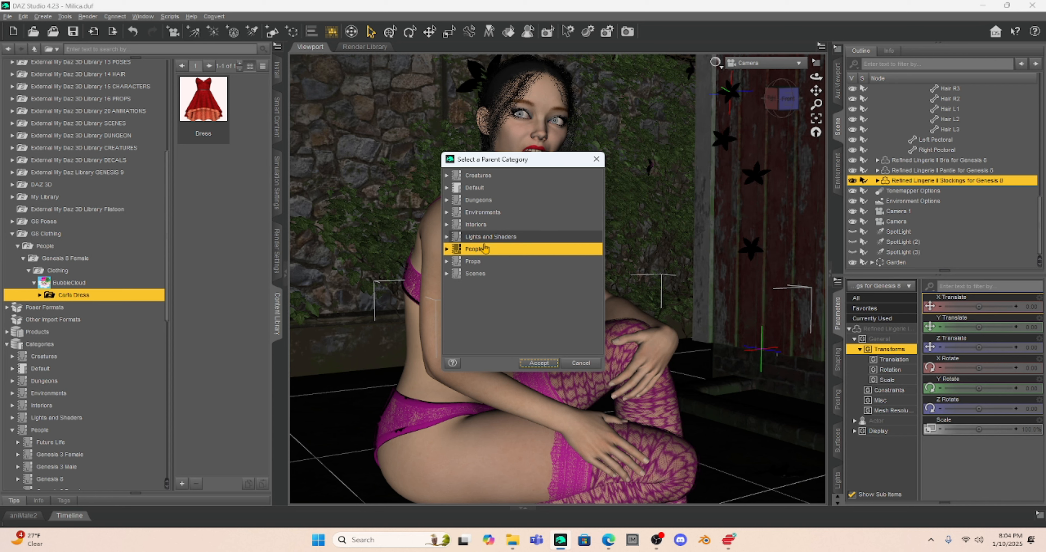
{"action": "left_click", "coordinate": [447, 249]}
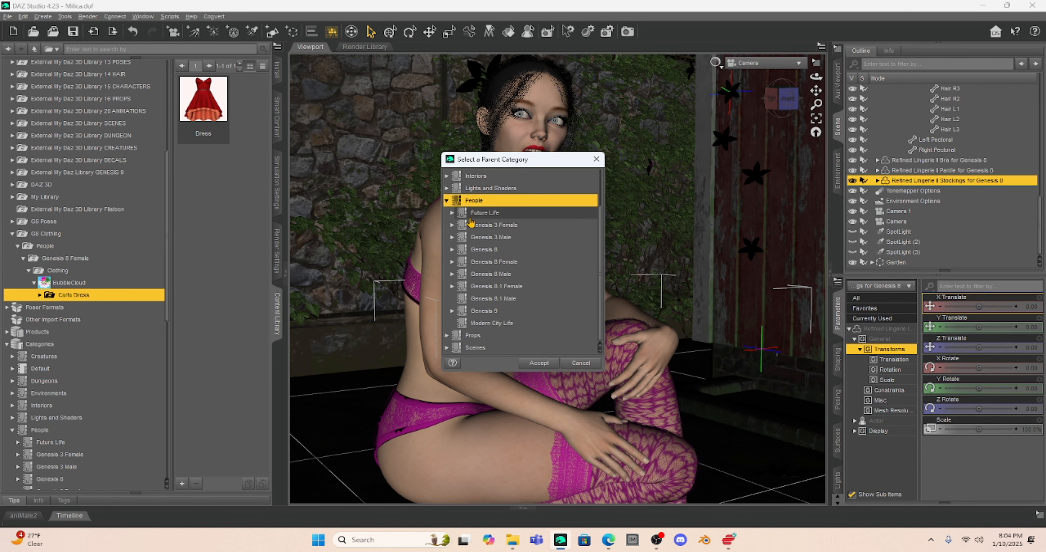
{"action": "left_click", "coordinate": [452, 262]}
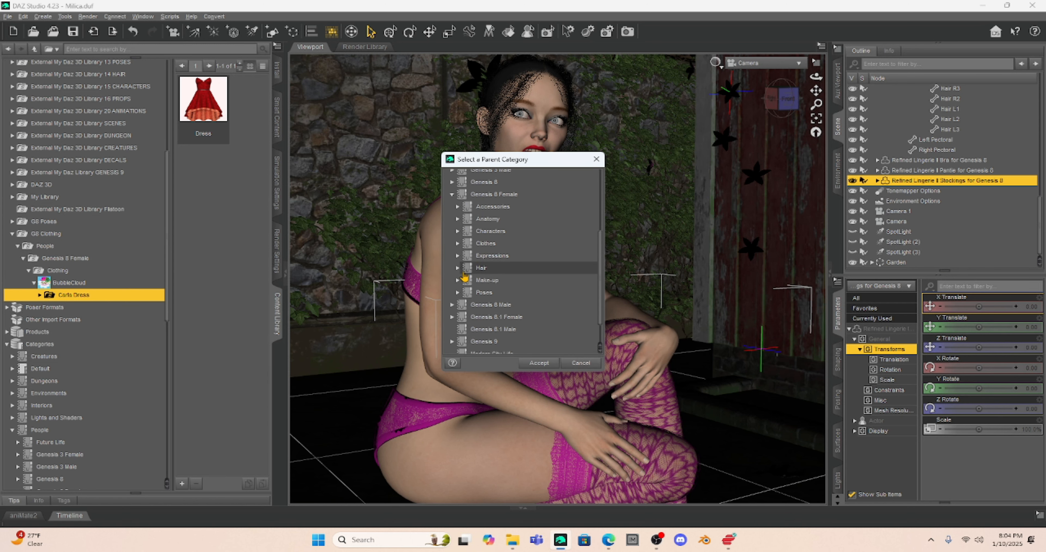
{"action": "left_click", "coordinate": [457, 244]}
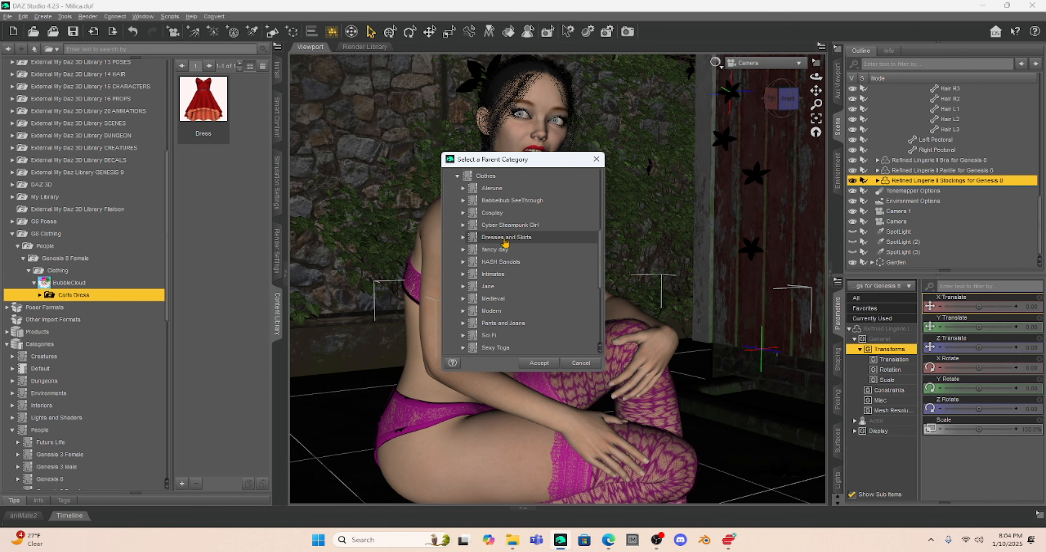
{"action": "left_click", "coordinate": [504, 239]}
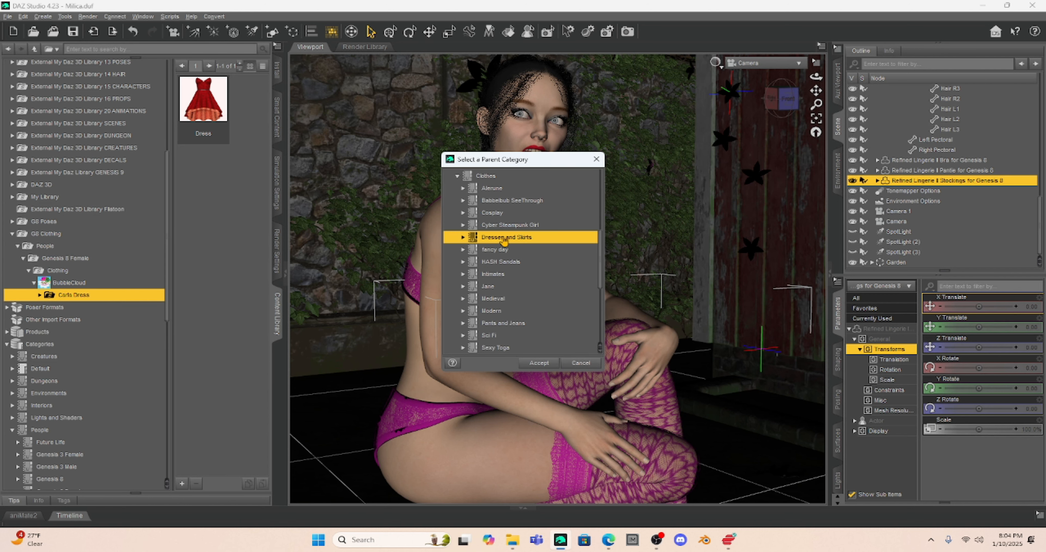
{"action": "left_click", "coordinate": [539, 363]}
{"action": "mouse_move", "coordinate": [181, 127]}
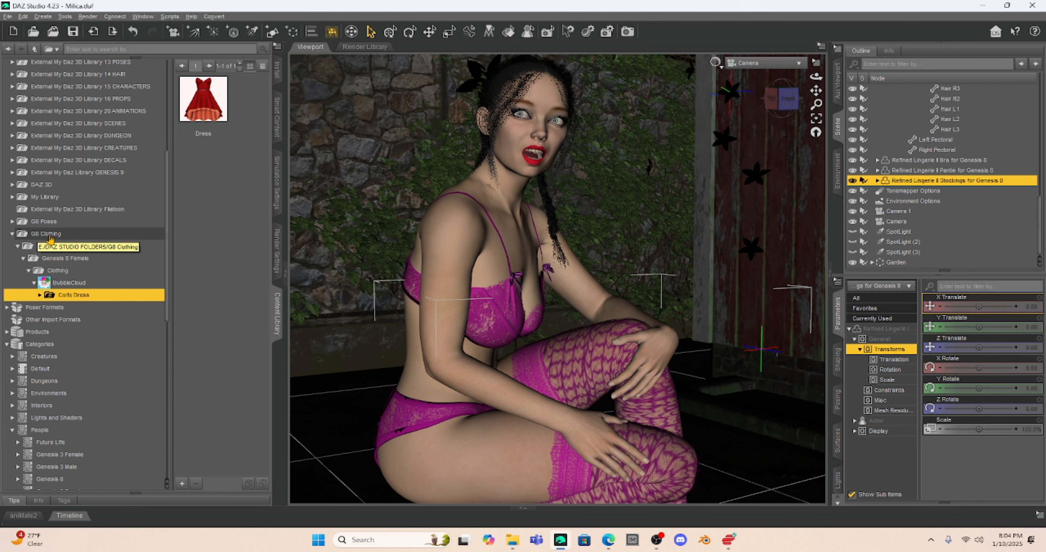
- Expand Dresses and Skirts and browse its dresses down to the new Carla Dress category
{"action": "scroll", "coordinate": [71, 289], "scroll_direction": "down", "scroll_amount": 6}
{"action": "scroll", "coordinate": [71, 289], "scroll_direction": "down", "scroll_amount": 4}
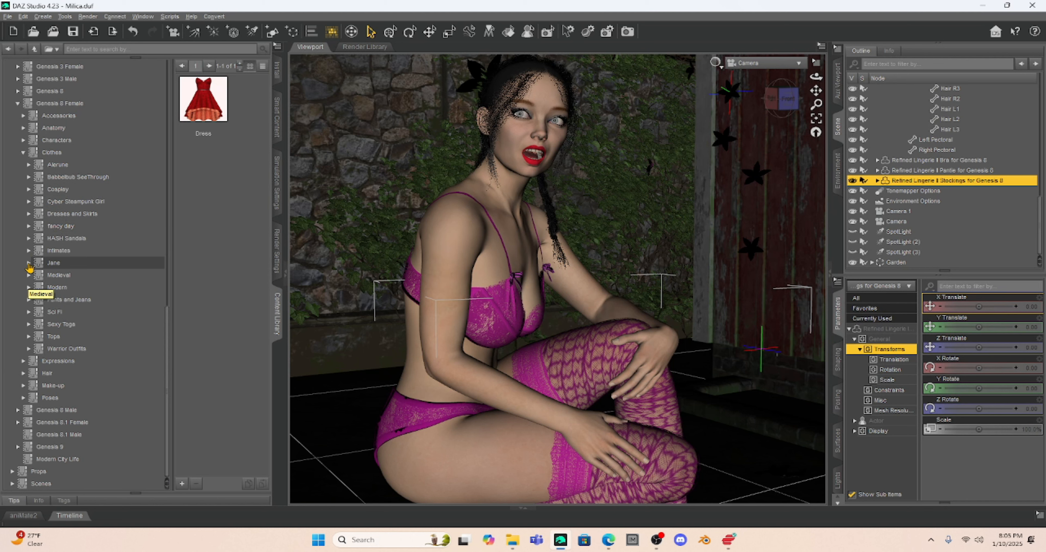
{"action": "left_click", "coordinate": [29, 213]}
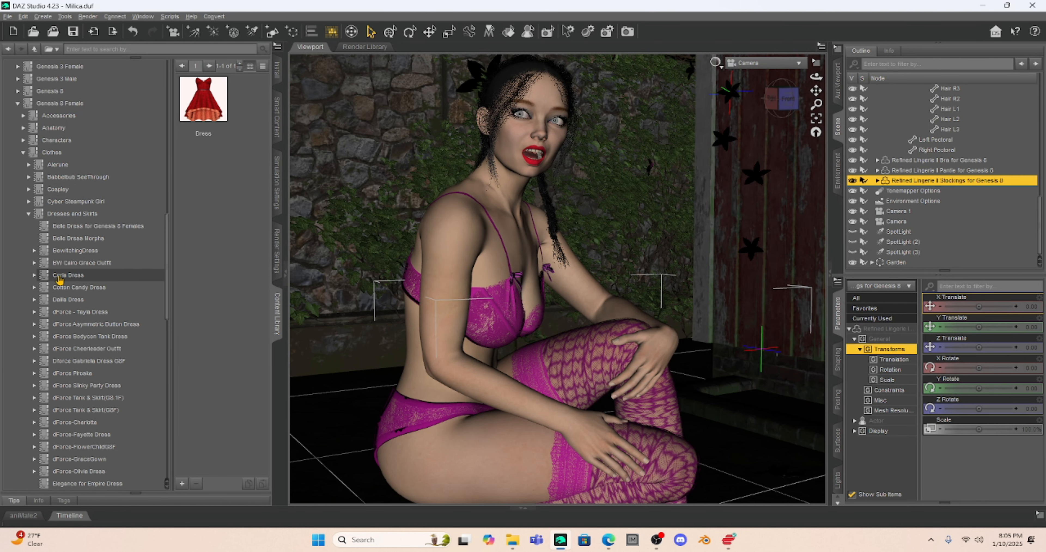
{"action": "left_click", "coordinate": [63, 226]}
{"action": "left_click", "coordinate": [63, 238]}
{"action": "left_click", "coordinate": [64, 251]}
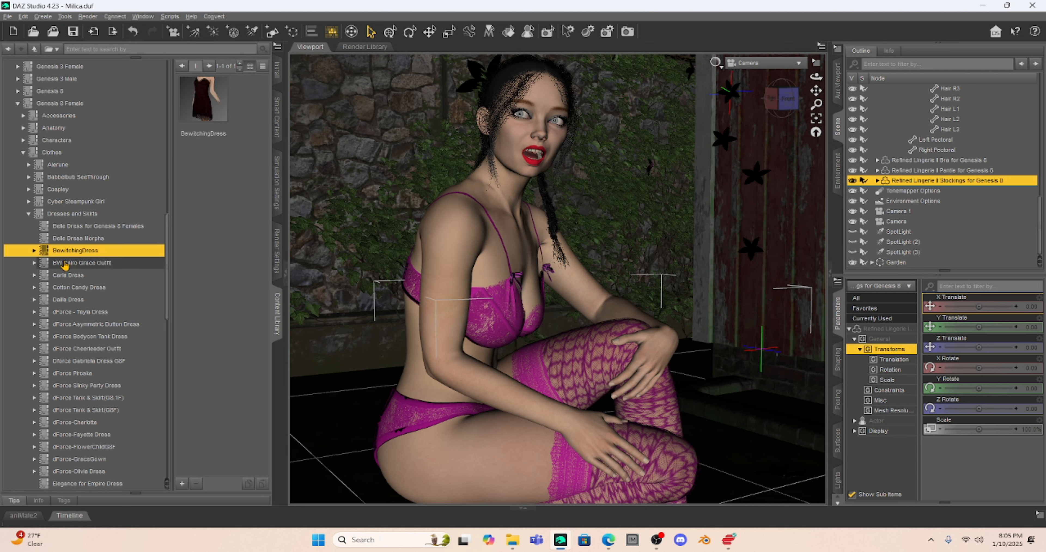
{"action": "left_click", "coordinate": [65, 263]}
{"action": "left_click", "coordinate": [66, 275]}
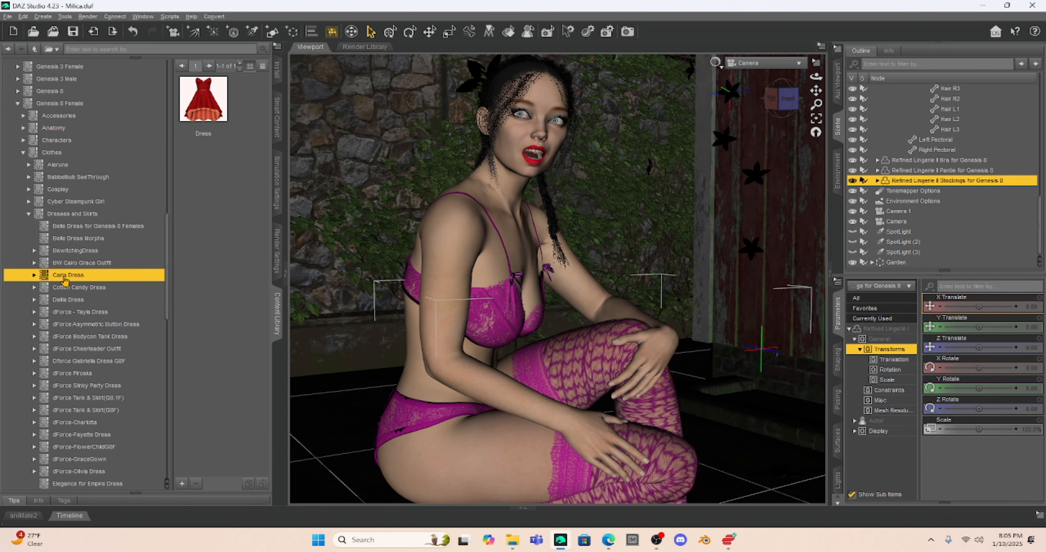
- Expand Carla Dress to show MAT Iray presets 01 RED to 05 GOLD, then collapse Genesis 8 Female
{"action": "mouse_move", "coordinate": [209, 99]}
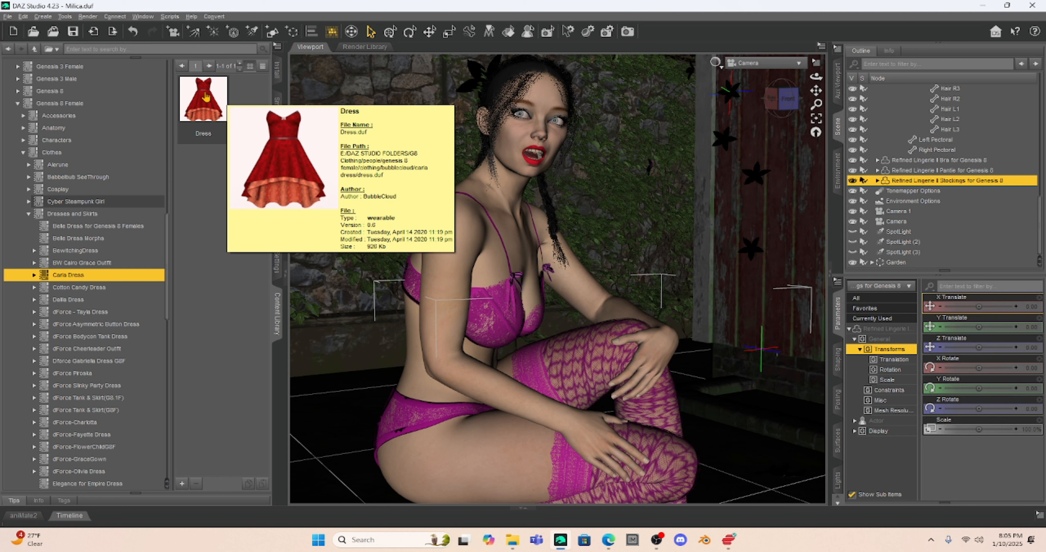
{"action": "double_click", "coordinate": [70, 276]}
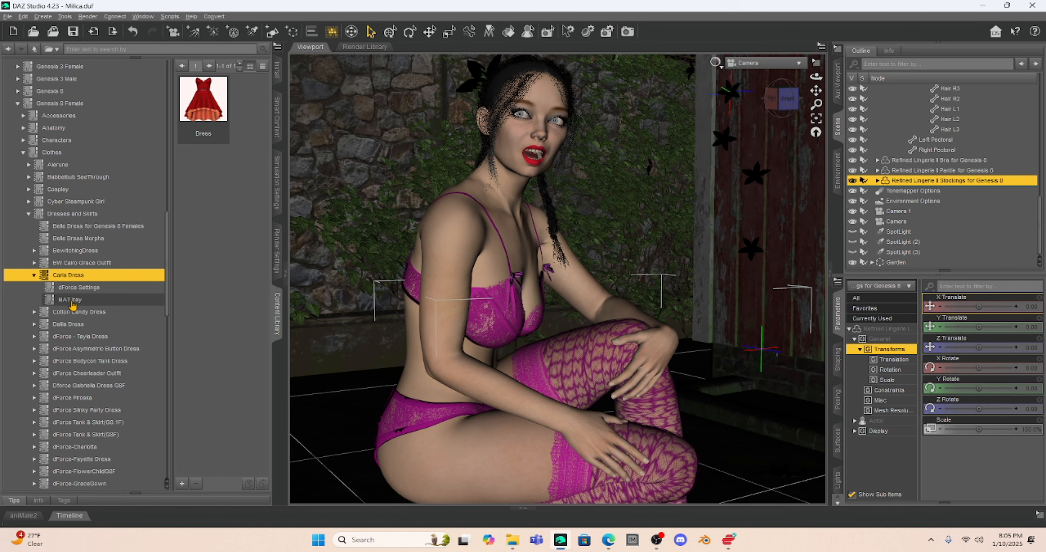
{"action": "left_click", "coordinate": [71, 300]}
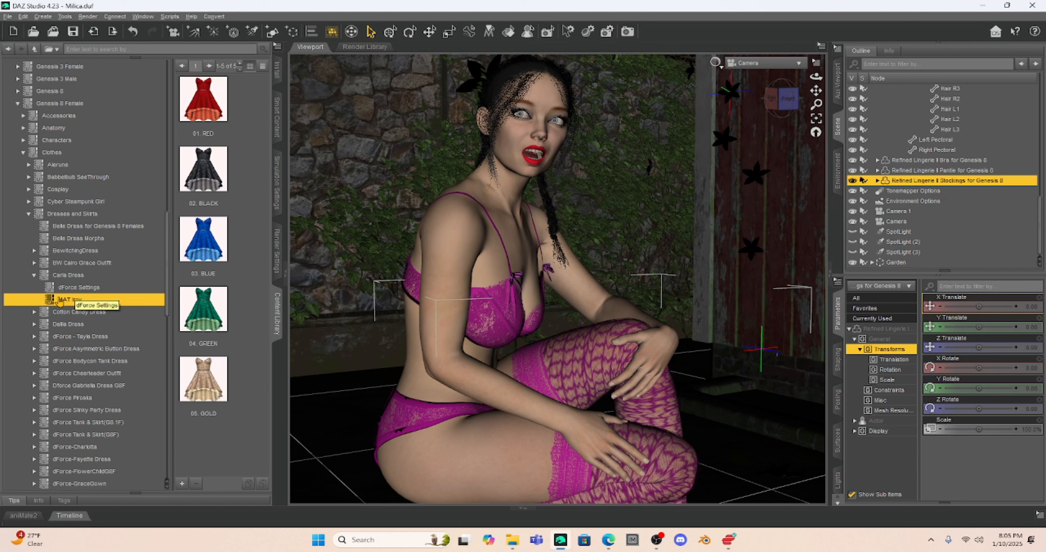
{"action": "left_click", "coordinate": [18, 104]}
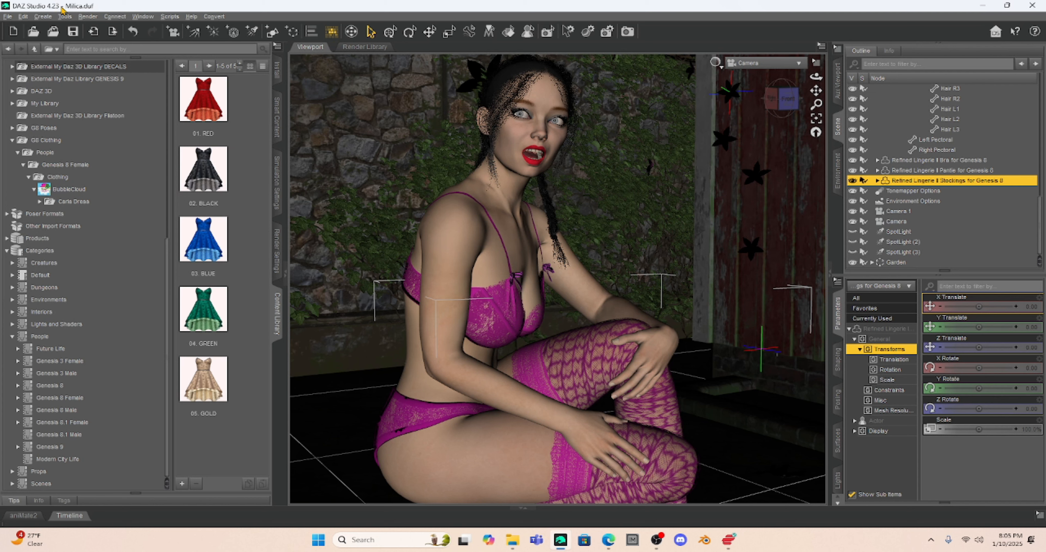
- Search the content library for 'gloves'
{"action": "left_click", "coordinate": [76, 49]}
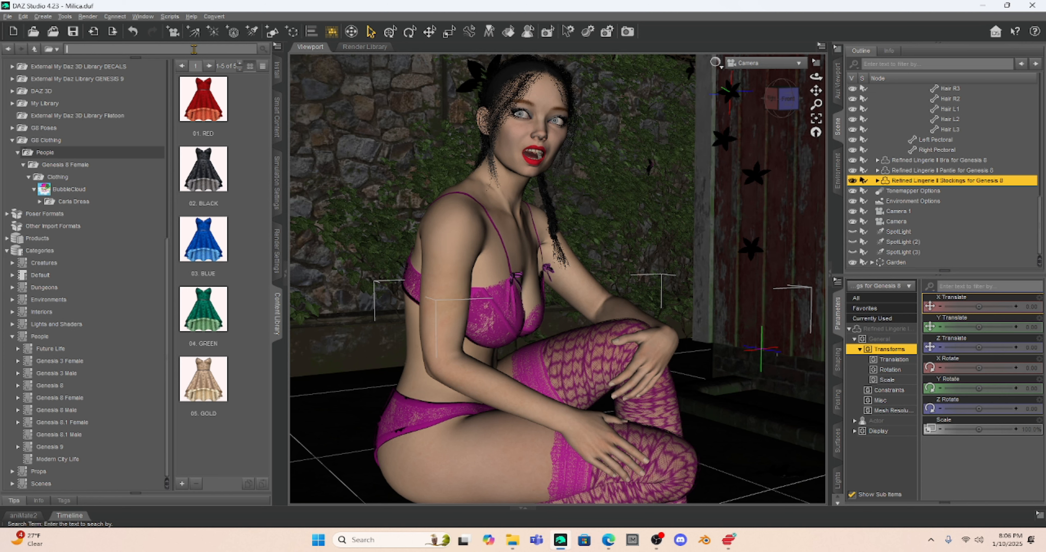
{"action": "left_click", "coordinate": [194, 49]}
{"action": "type", "text": "gloves"}
{"action": "key", "text": "Return"}
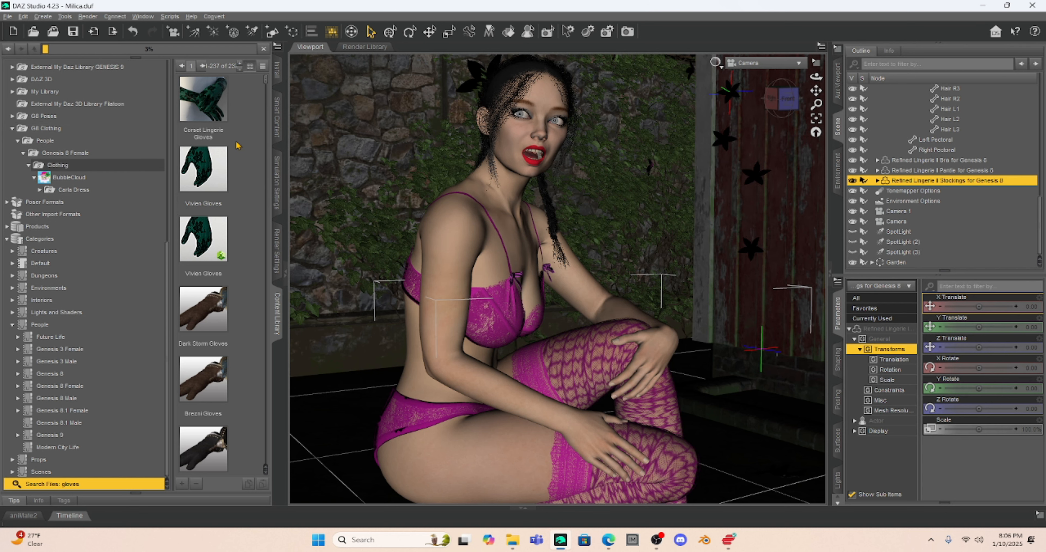
- Scroll down the glove results until the BCLS Gloves thumbnail shows
{"action": "scroll", "coordinate": [240, 148], "scroll_direction": "down", "scroll_amount": 5}
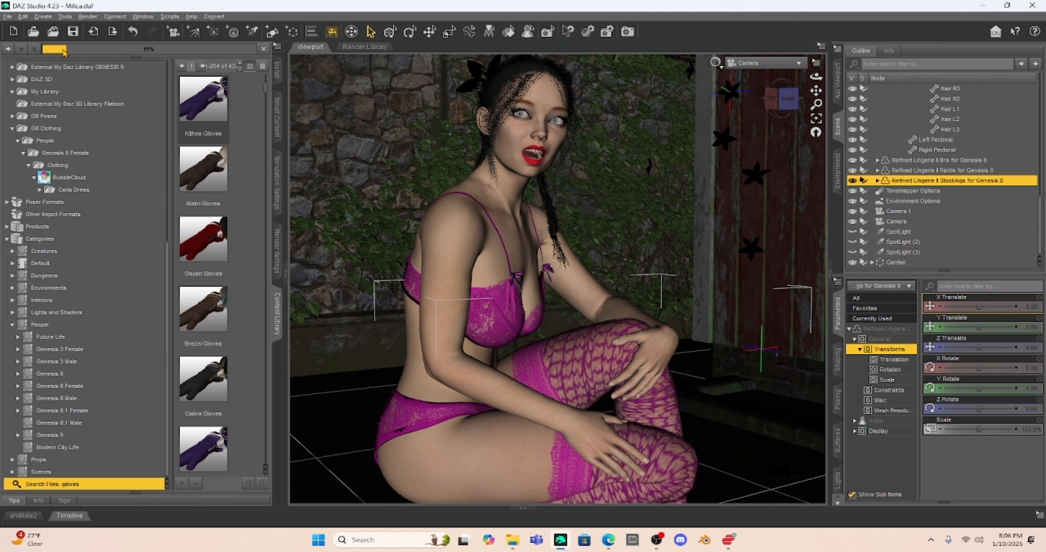
{"action": "scroll", "coordinate": [249, 225], "scroll_direction": "down", "scroll_amount": 3}
{"action": "scroll", "coordinate": [248, 225], "scroll_direction": "down", "scroll_amount": 5}
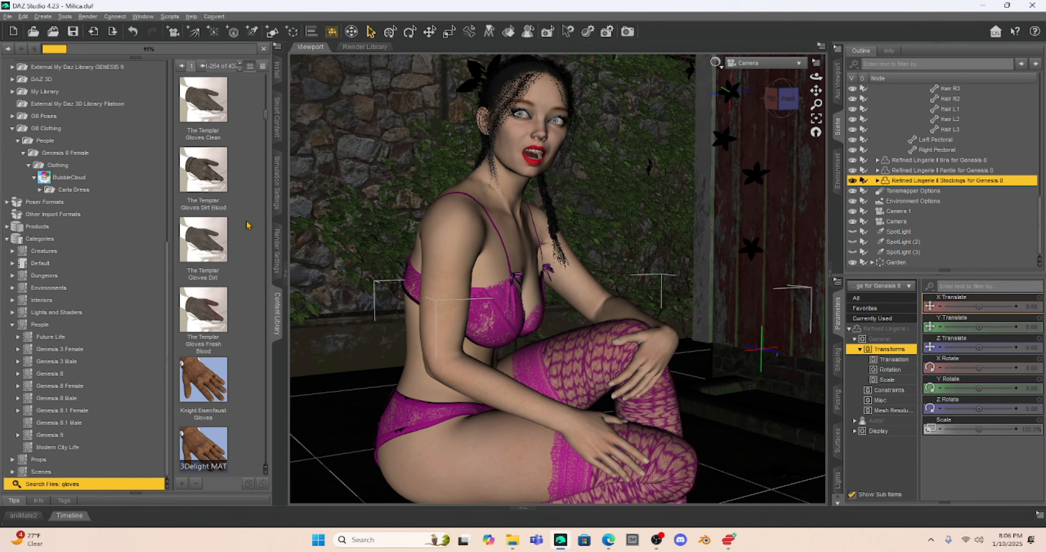
{"action": "scroll", "coordinate": [248, 225], "scroll_direction": "down", "scroll_amount": 3}
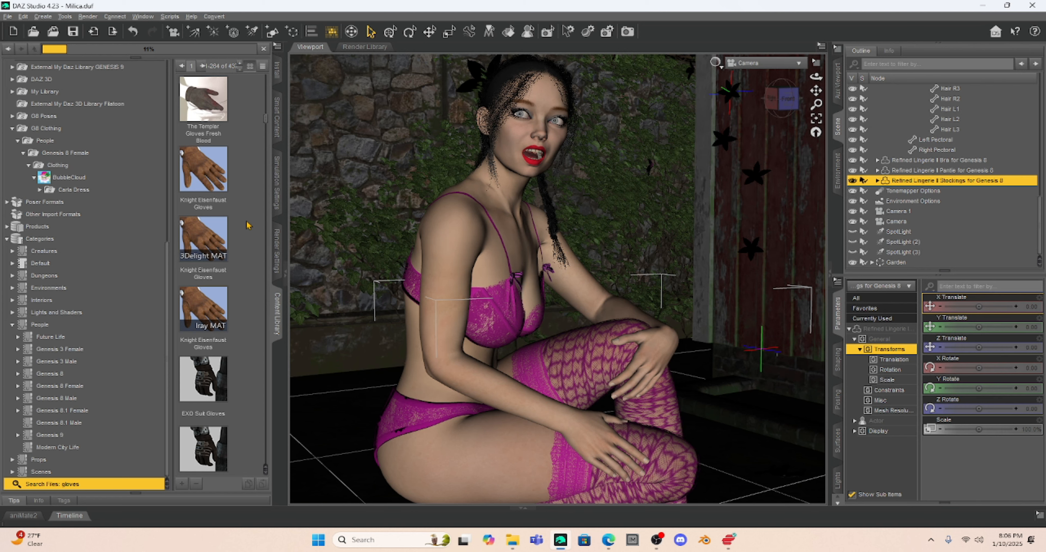
{"action": "scroll", "coordinate": [248, 225], "scroll_direction": "down", "scroll_amount": 6}
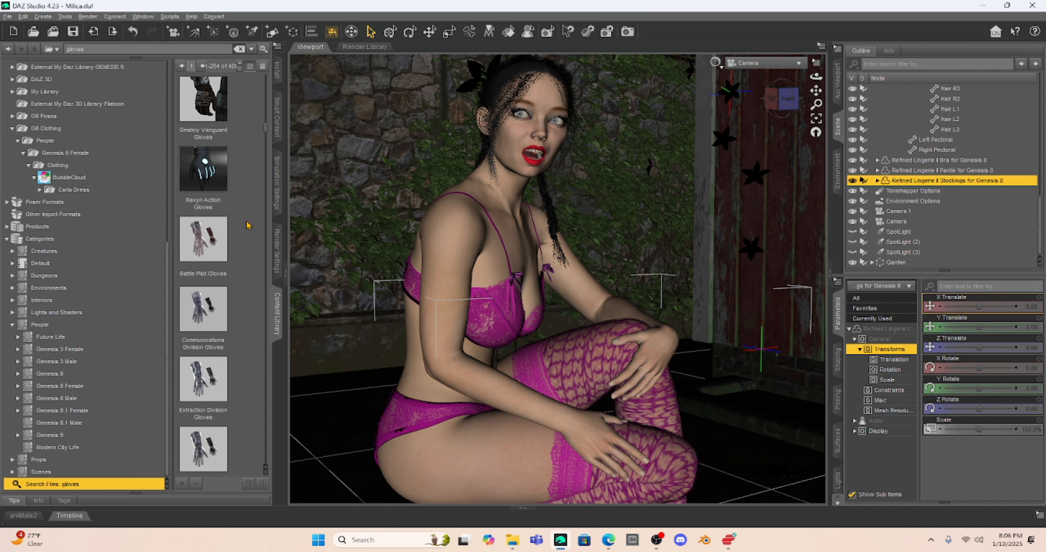
{"action": "scroll", "coordinate": [248, 226], "scroll_direction": "down", "scroll_amount": 8}
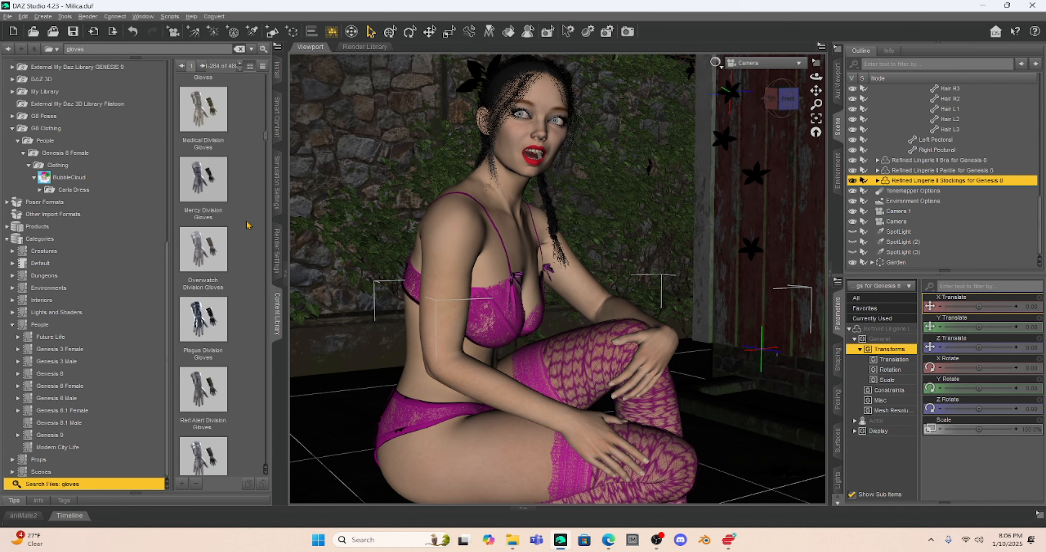
{"action": "scroll", "coordinate": [249, 225], "scroll_direction": "down", "scroll_amount": 6}
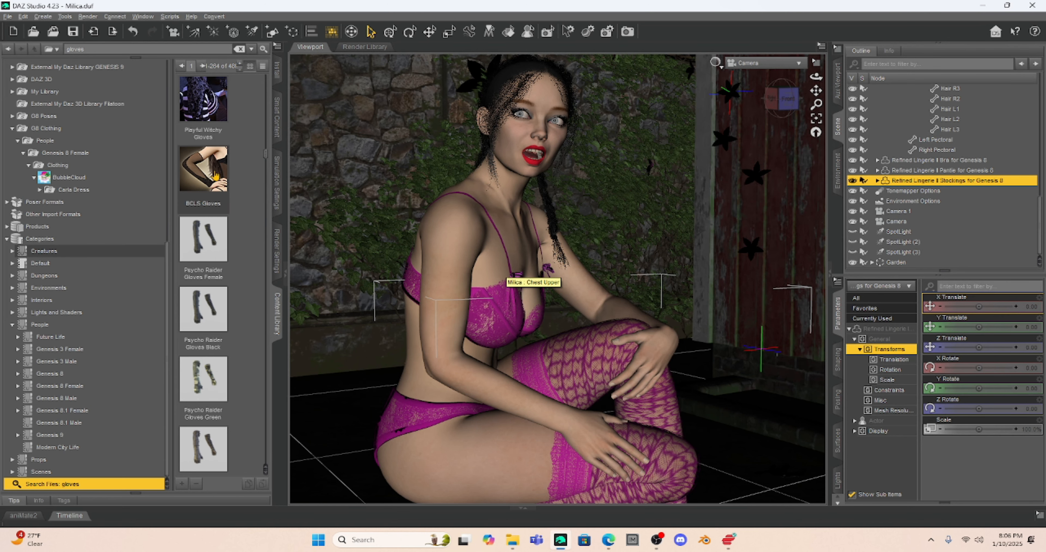
{"action": "mouse_move", "coordinate": [208, 170]}
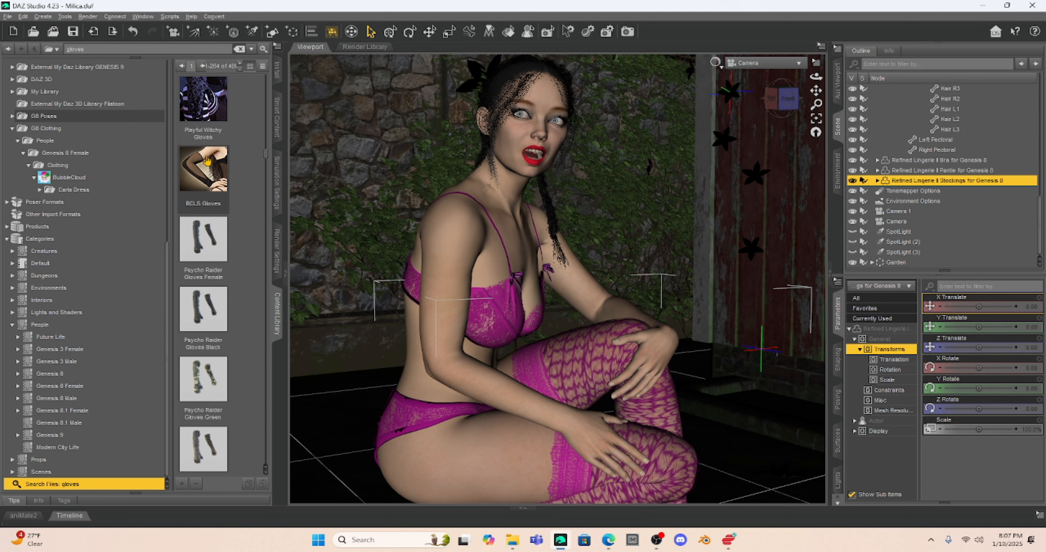
- Show BCLS Gloves in its mapped Basic Corset Lingerie Set folder, then select the Milica figure
{"action": "right_click", "coordinate": [208, 160]}
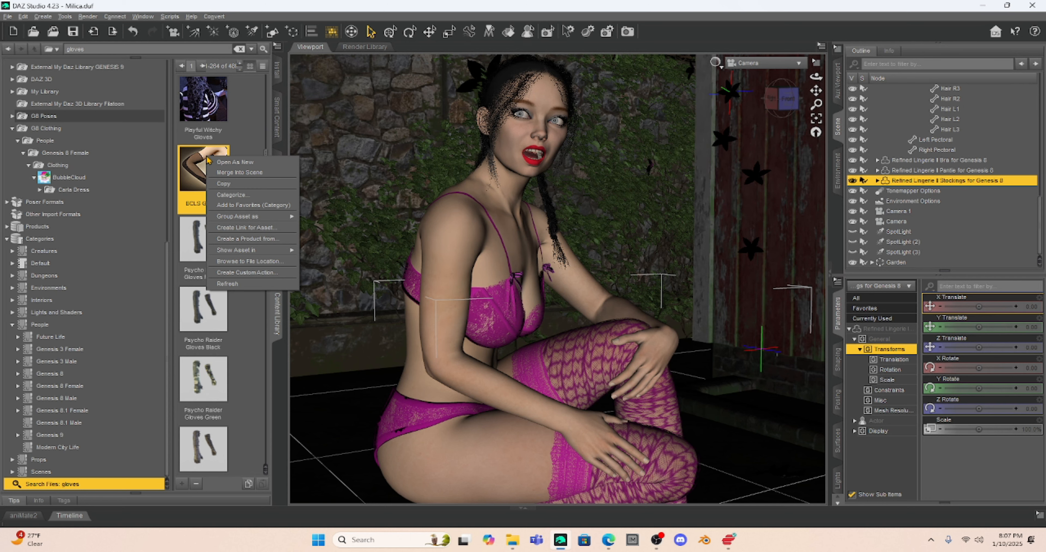
{"action": "mouse_move", "coordinate": [250, 252]}
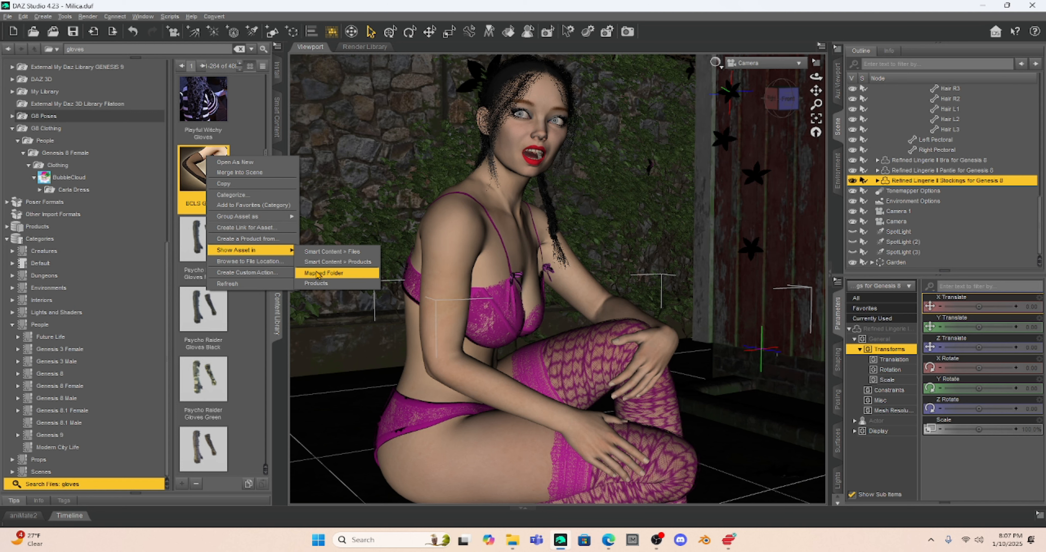
{"action": "left_click", "coordinate": [318, 273]}
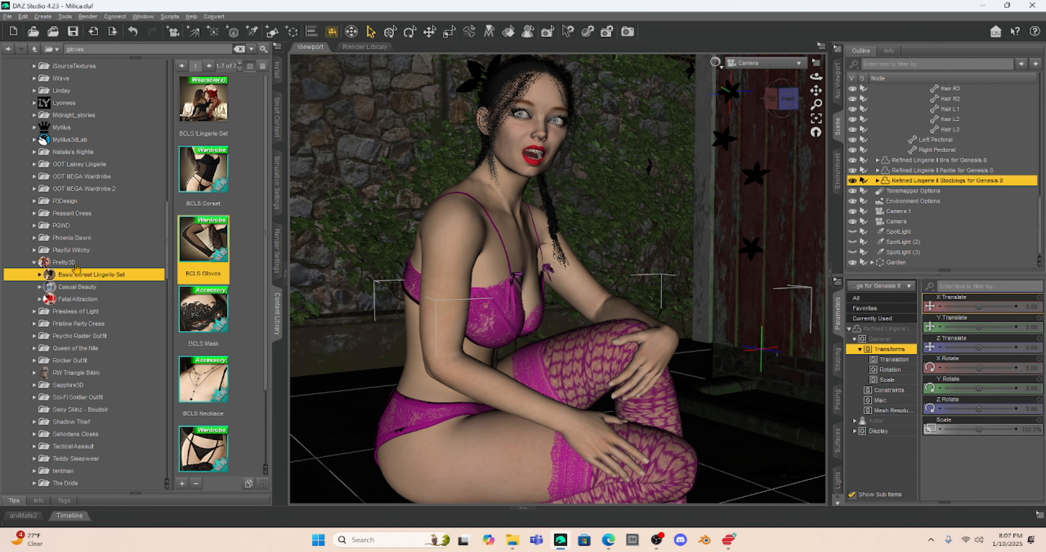
{"action": "scroll", "coordinate": [72, 144], "scroll_direction": "up", "scroll_amount": 5}
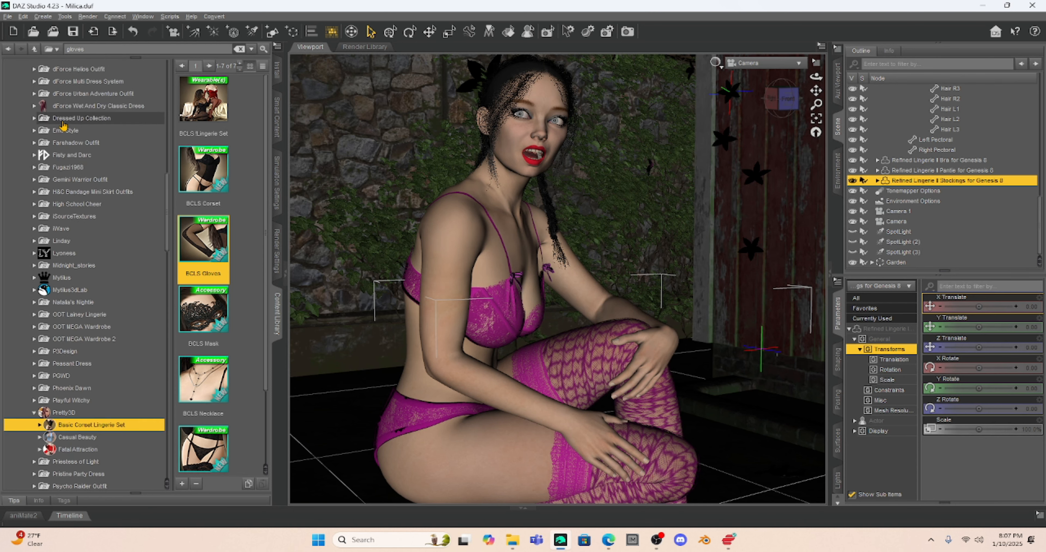
{"action": "scroll", "coordinate": [71, 149], "scroll_direction": "down", "scroll_amount": 7}
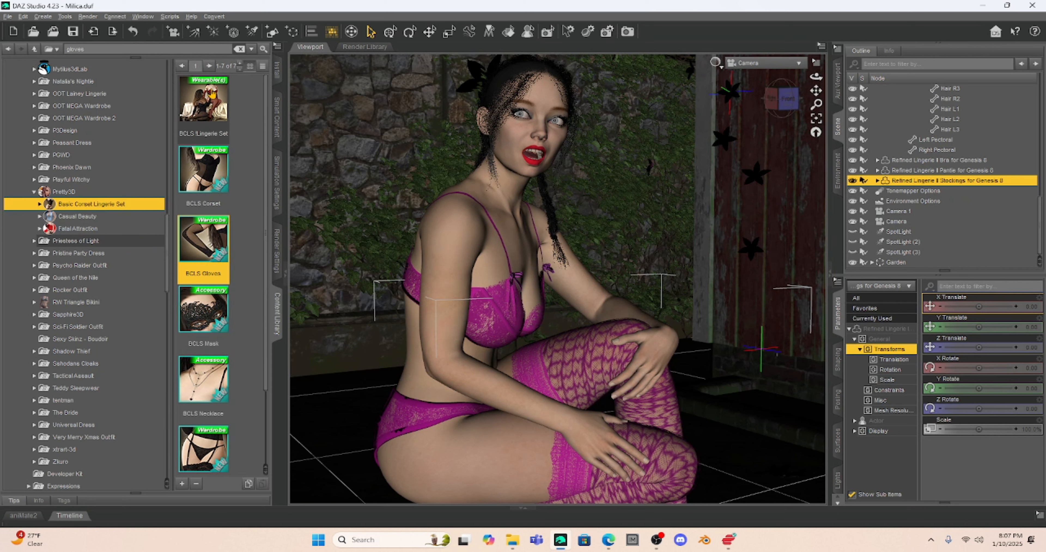
{"action": "scroll", "coordinate": [224, 360], "scroll_direction": "down", "scroll_amount": 3}
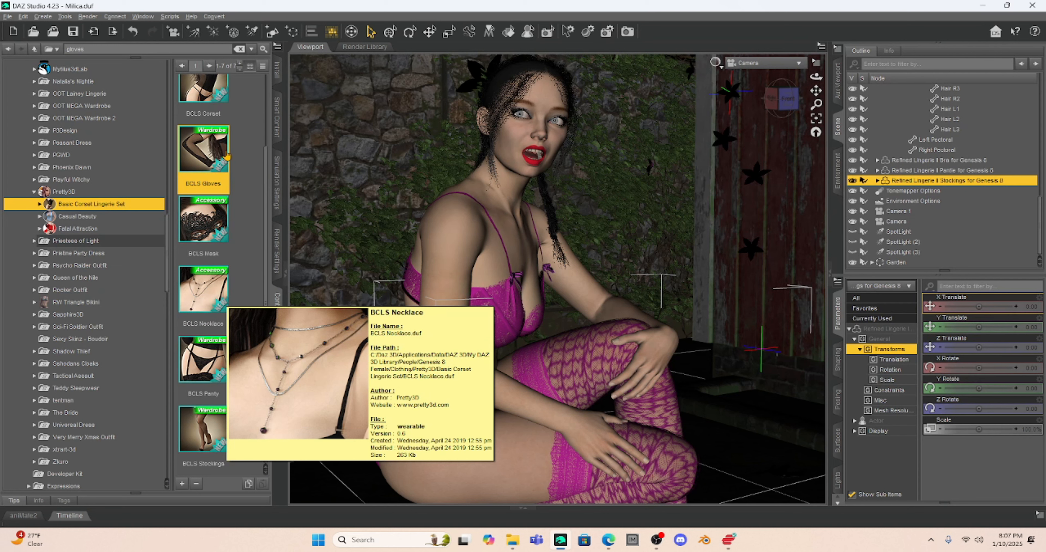
{"action": "left_click", "coordinate": [443, 238]}
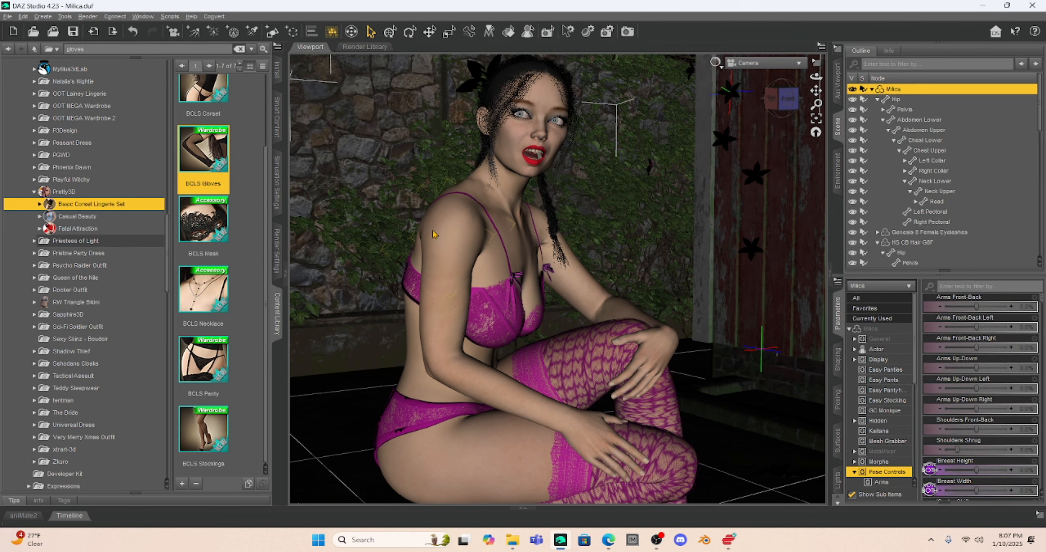
- Load the BCLS Gloves onto Milica and open the lingerie set's Materials folder
{"action": "mouse_move", "coordinate": [196, 137]}
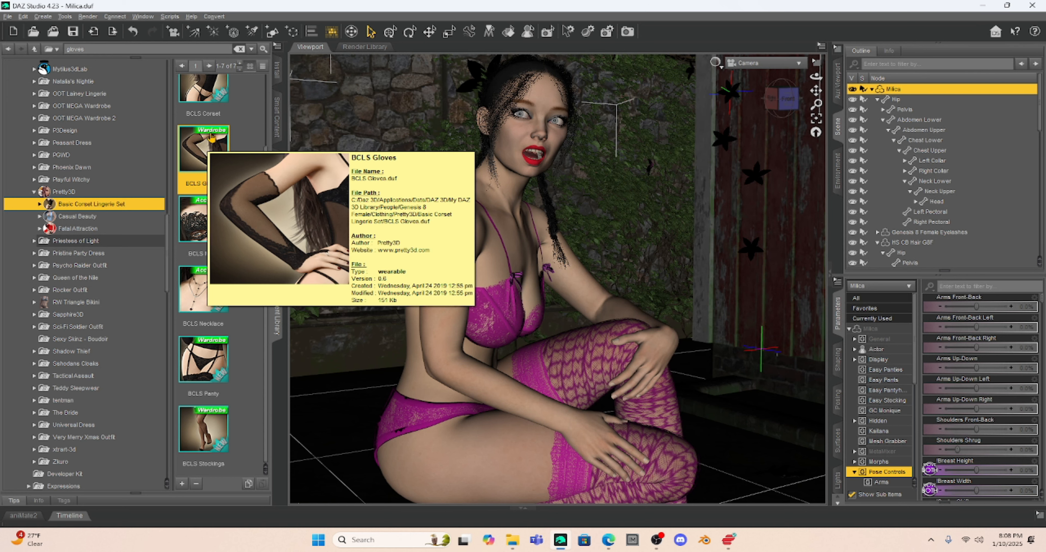
{"action": "double_click", "coordinate": [195, 147]}
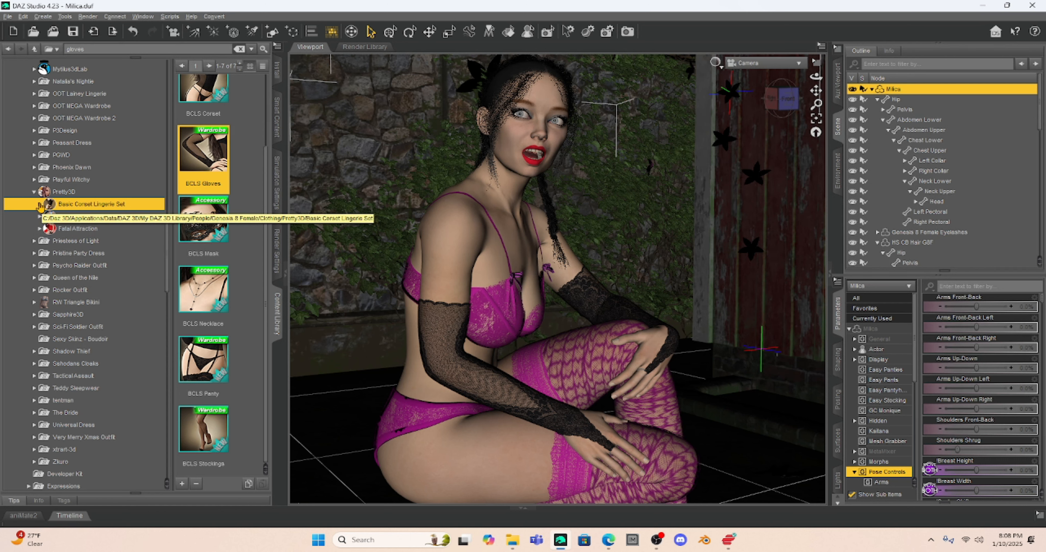
{"action": "left_click", "coordinate": [39, 204]}
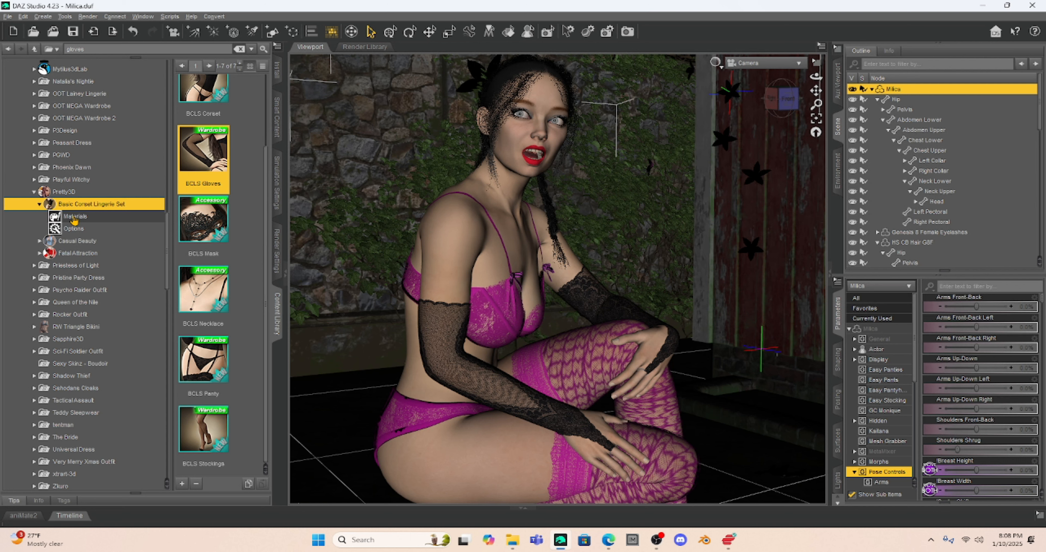
{"action": "left_click", "coordinate": [74, 217]}
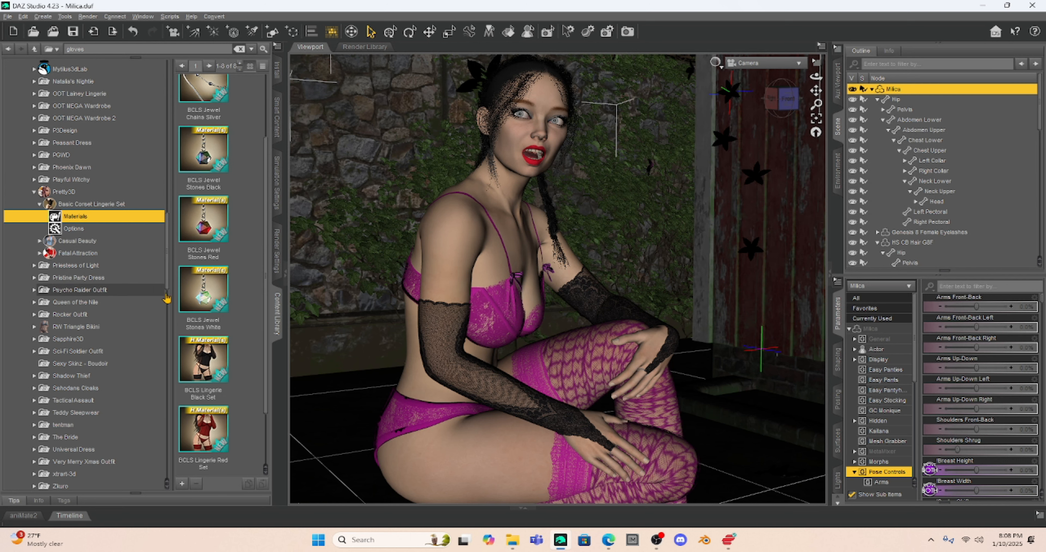
{"action": "scroll", "coordinate": [219, 335], "scroll_direction": "down", "scroll_amount": 1}
{"action": "scroll", "coordinate": [219, 335], "scroll_direction": "up", "scroll_amount": 2}
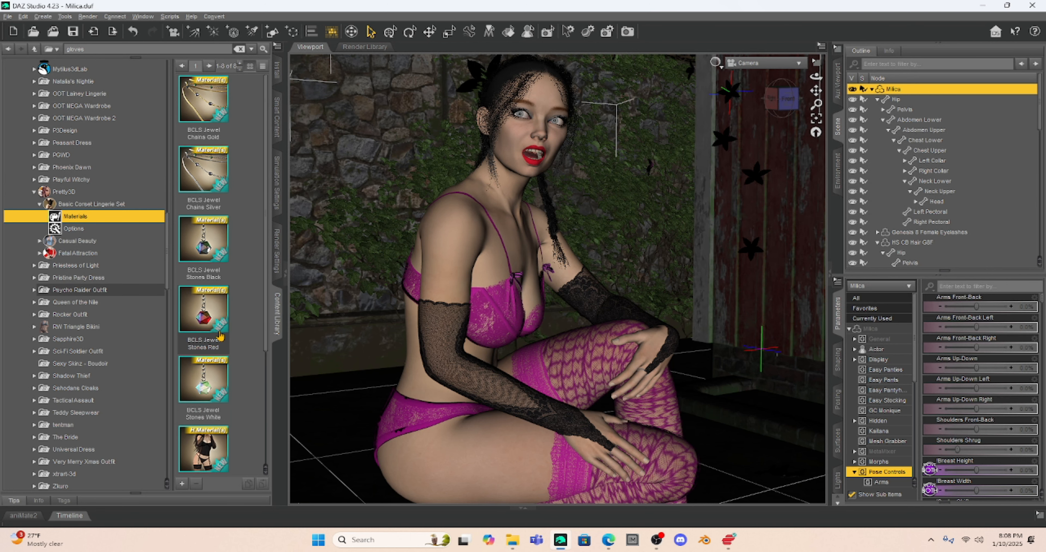
{"action": "scroll", "coordinate": [240, 221], "scroll_direction": "down", "scroll_amount": 2}
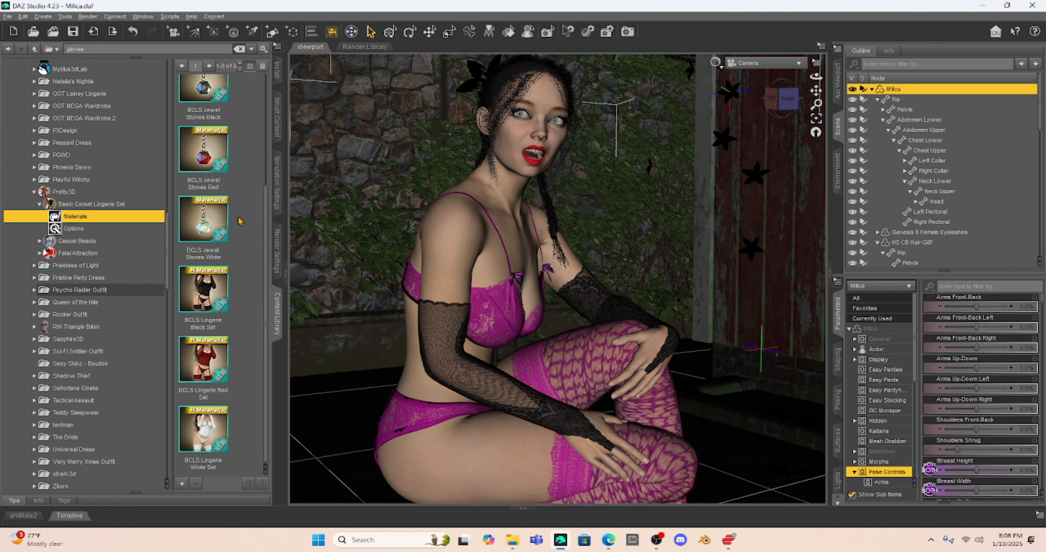
{"action": "scroll", "coordinate": [929, 211], "scroll_direction": "down", "scroll_amount": 10}
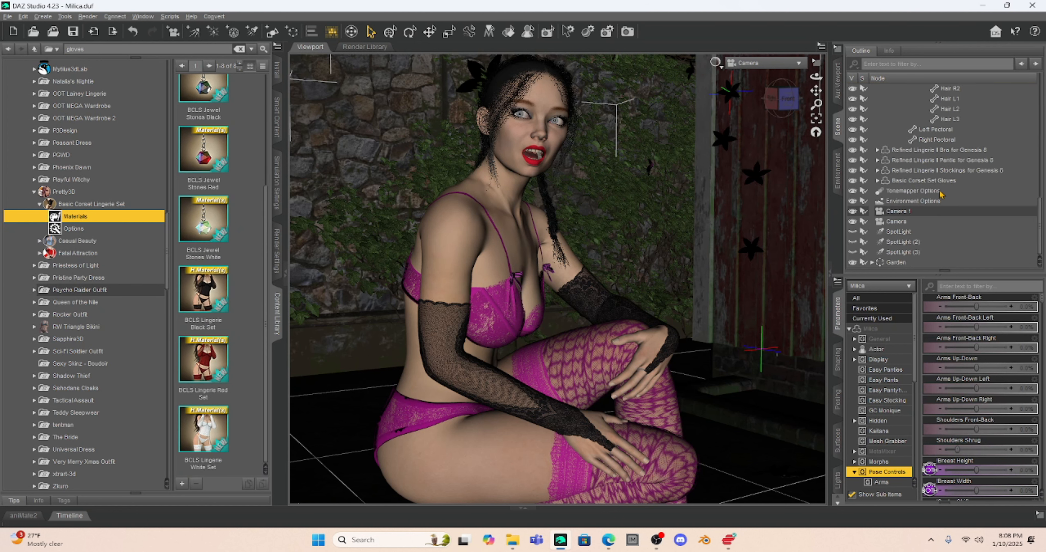
- Select Basic Corset Set Gloves and show their Base surface settings in the Surfaces editor
{"action": "left_click", "coordinate": [903, 181]}
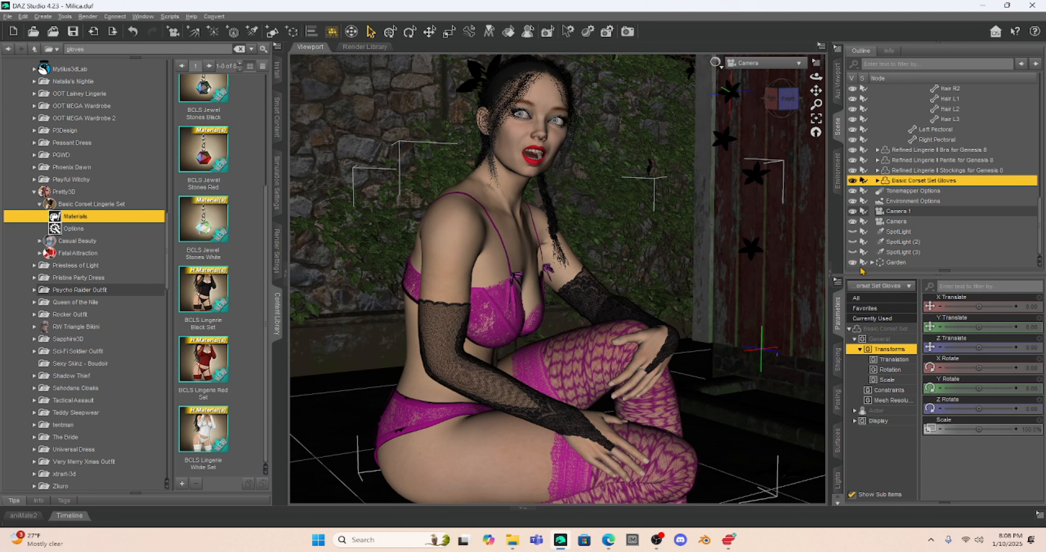
{"action": "left_click", "coordinate": [837, 440]}
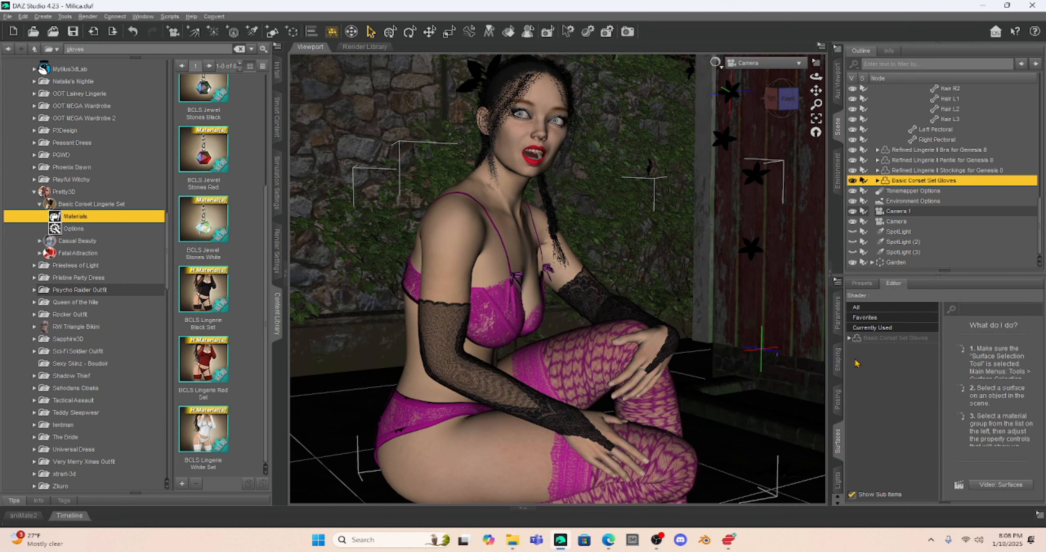
{"action": "left_click", "coordinate": [849, 342]}
{"action": "left_click", "coordinate": [877, 349]}
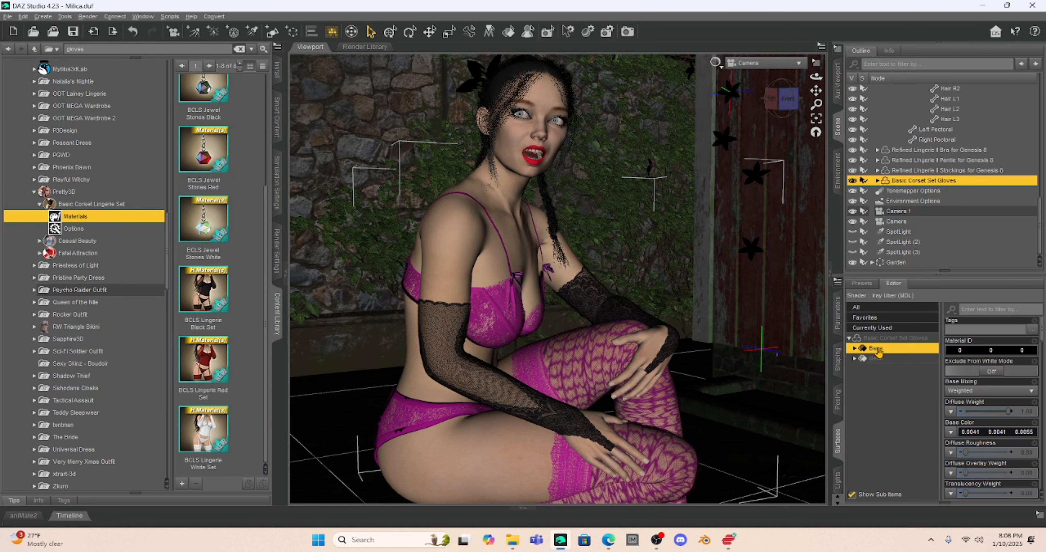
{"action": "left_click", "coordinate": [854, 349]}
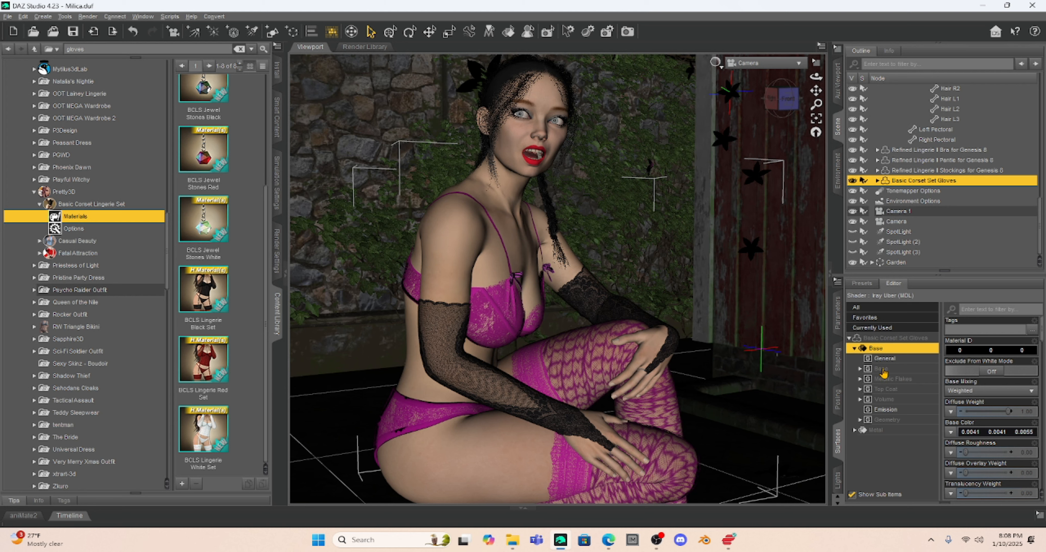
{"action": "left_click", "coordinate": [881, 369]}
- Set the gloves' Base Color to purple (0.22, 0.00, 0.22)
{"action": "left_click", "coordinate": [982, 371]}
{"action": "left_click", "coordinate": [986, 375]}
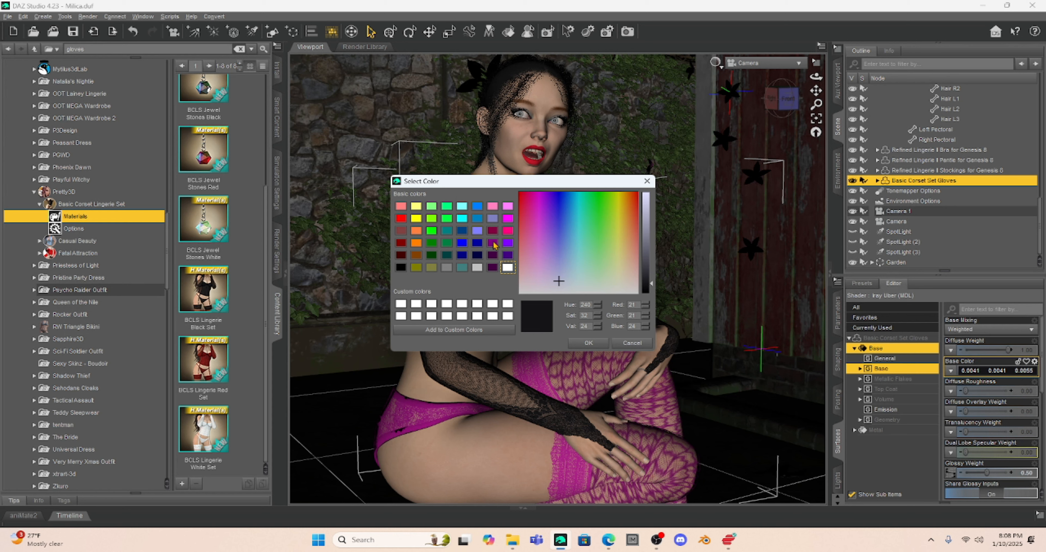
{"action": "left_click", "coordinate": [492, 243]}
{"action": "left_click", "coordinate": [588, 343]}
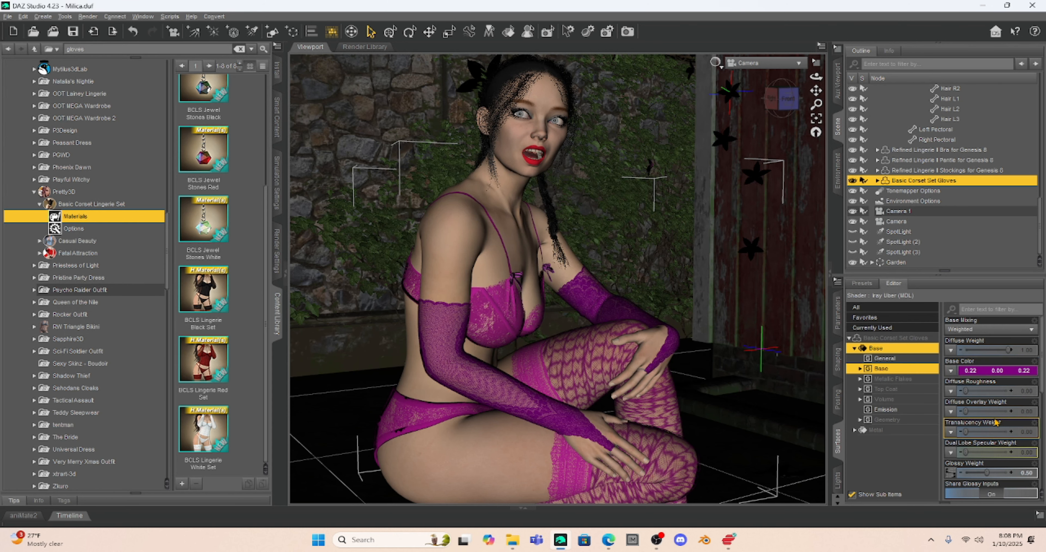
{"action": "scroll", "coordinate": [995, 413], "scroll_direction": "down", "scroll_amount": 3}
{"action": "scroll", "coordinate": [995, 413], "scroll_direction": "down", "scroll_amount": 3}
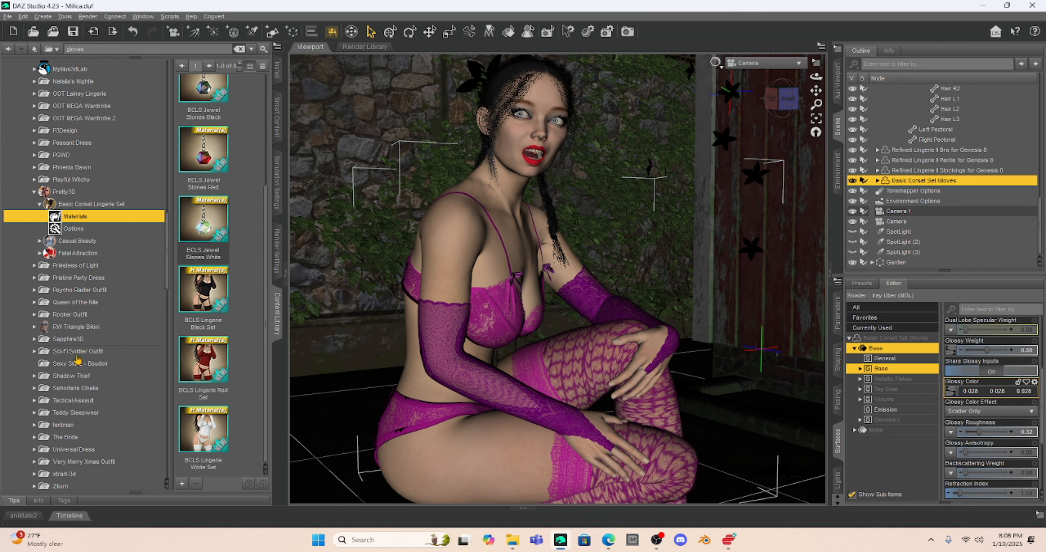
- Open the options menu for the BCLS Jewel Stones Red preset, then dismiss it unused
{"action": "right_click", "coordinate": [199, 154]}
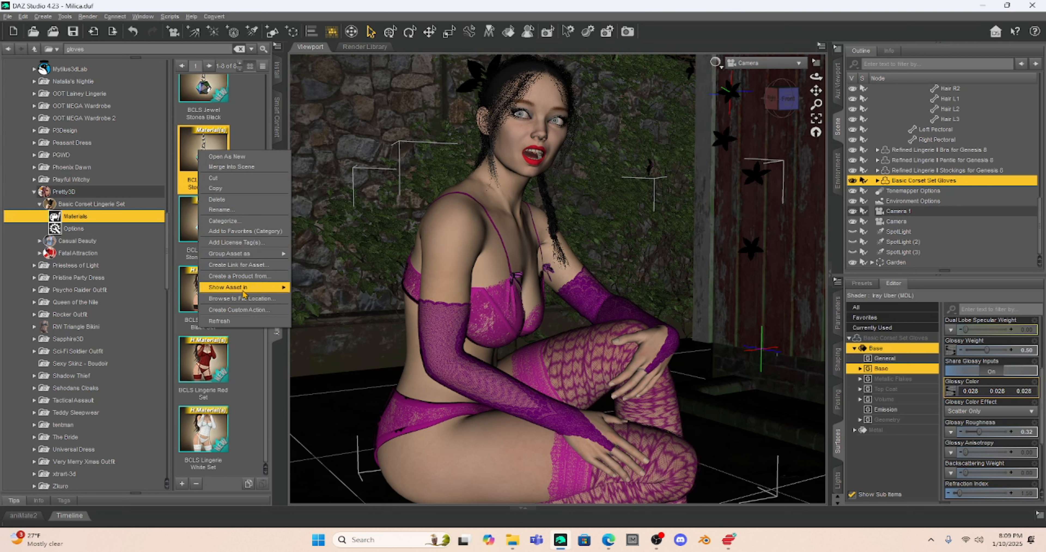
{"action": "mouse_move", "coordinate": [242, 288]}
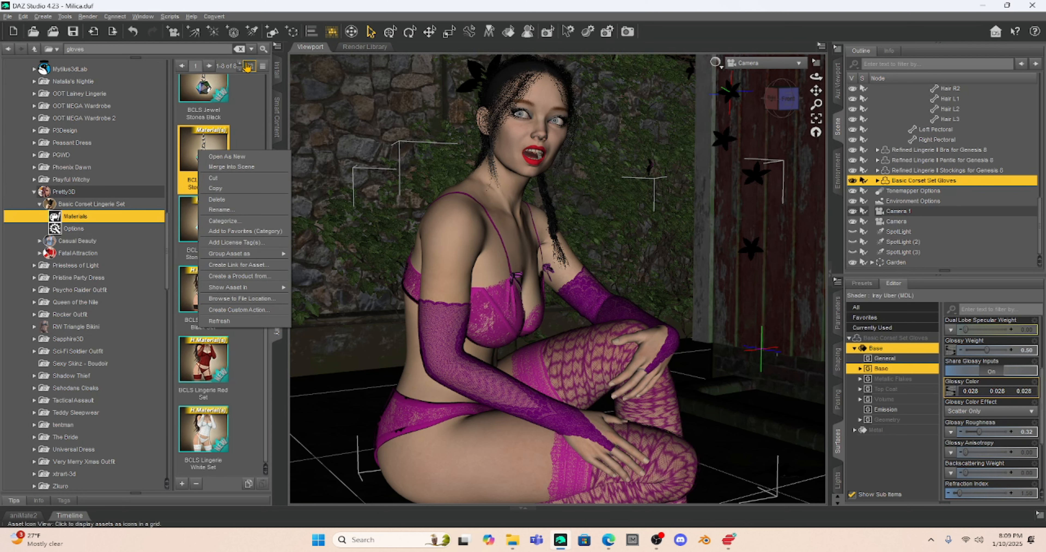
{"action": "left_click", "coordinate": [248, 109]}
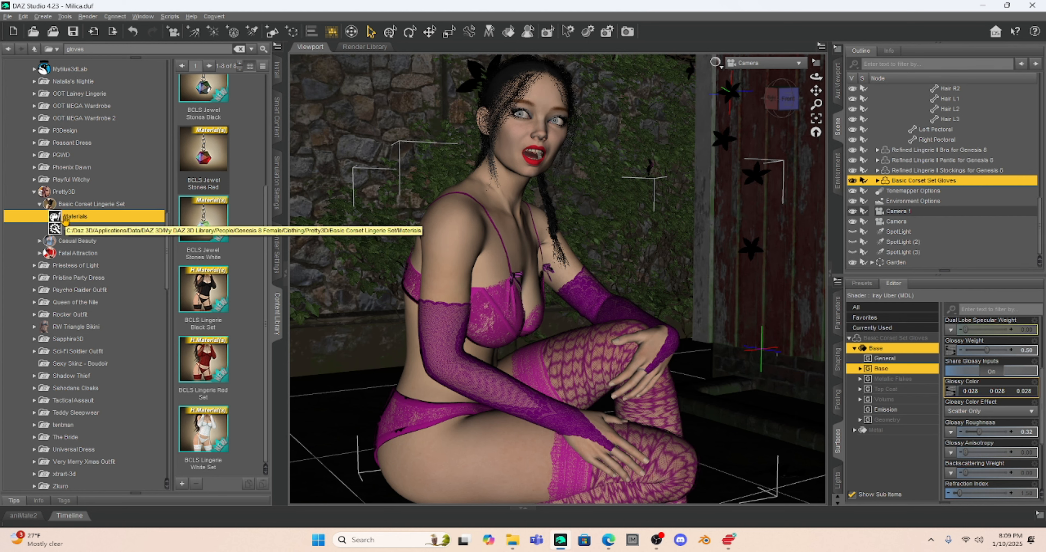
{"action": "scroll", "coordinate": [71, 218], "scroll_direction": "up", "scroll_amount": 4}
{"action": "scroll", "coordinate": [72, 219], "scroll_direction": "down", "scroll_amount": 3}
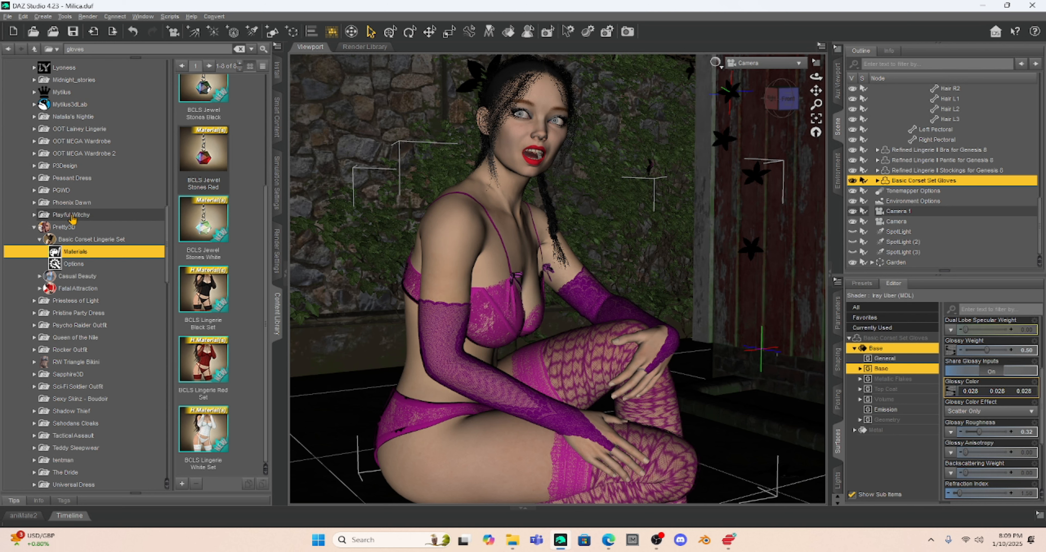
- Create a category from the Basic Corset Lingerie Set folder and subfolders under Clothes > Intimates
{"action": "right_click", "coordinate": [69, 240]}
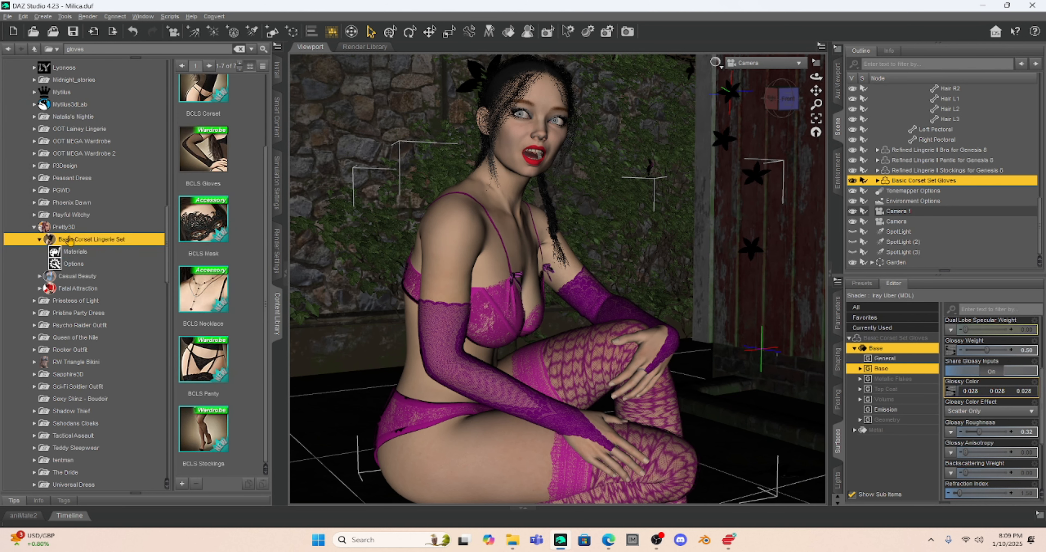
{"action": "mouse_move", "coordinate": [104, 297]}
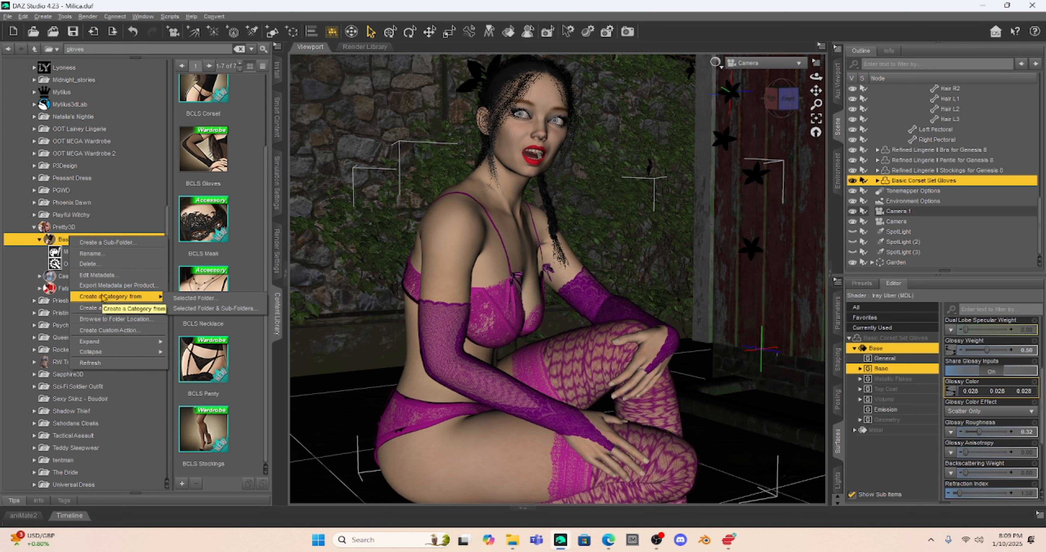
{"action": "left_click", "coordinate": [189, 308]}
{"action": "scroll", "coordinate": [517, 267], "scroll_direction": "down", "scroll_amount": 2}
{"action": "scroll", "coordinate": [517, 267], "scroll_direction": "down", "scroll_amount": 14}
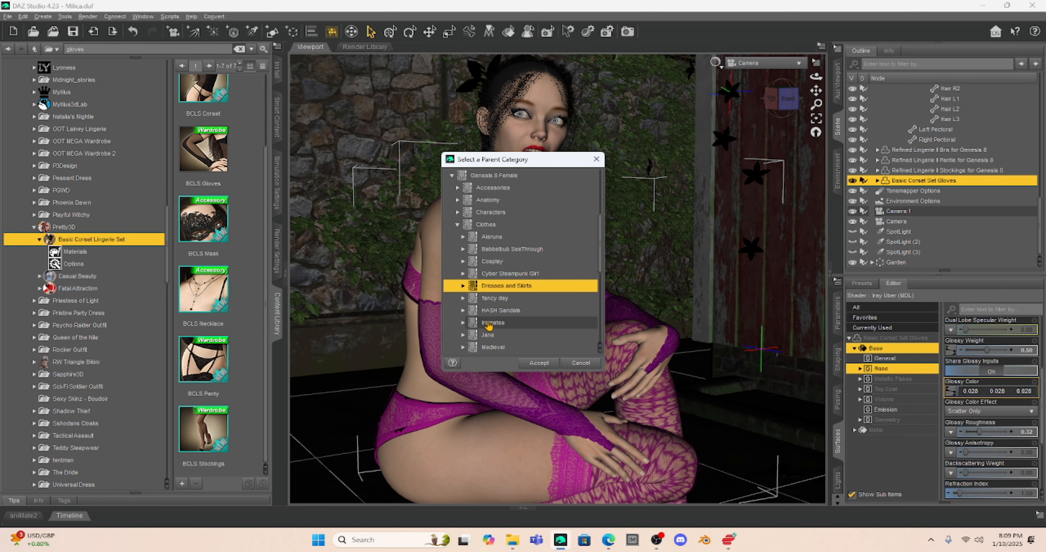
{"action": "left_click", "coordinate": [501, 324]}
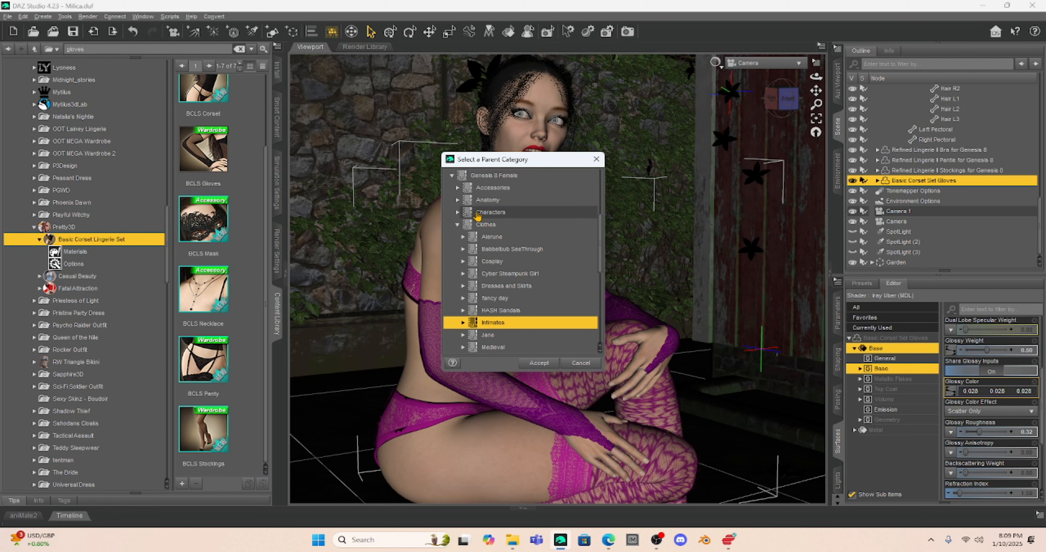
- Confirm creating the new Intimates category
{"action": "left_click", "coordinate": [539, 362]}
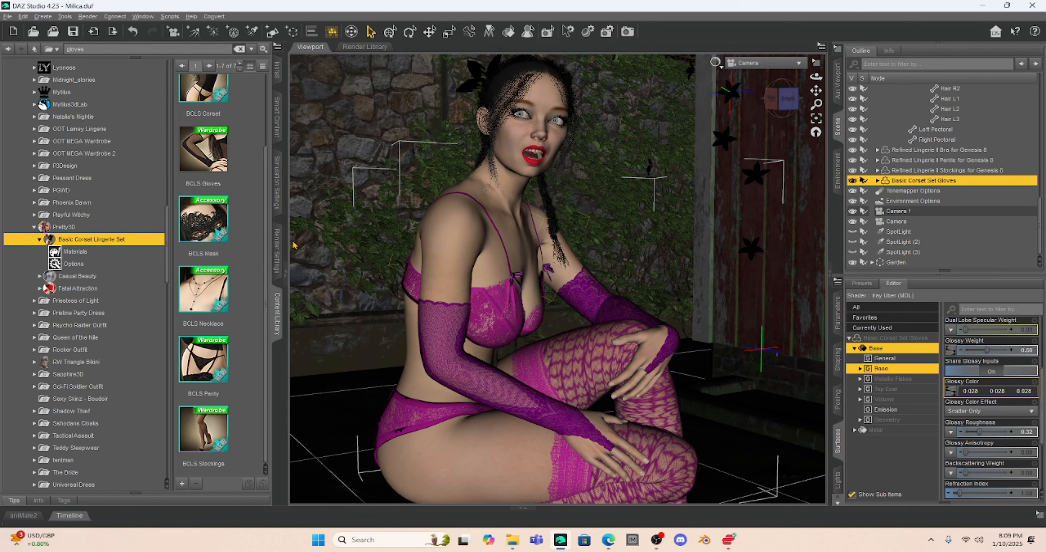
{"action": "scroll", "coordinate": [54, 215], "scroll_direction": "up", "scroll_amount": 10}
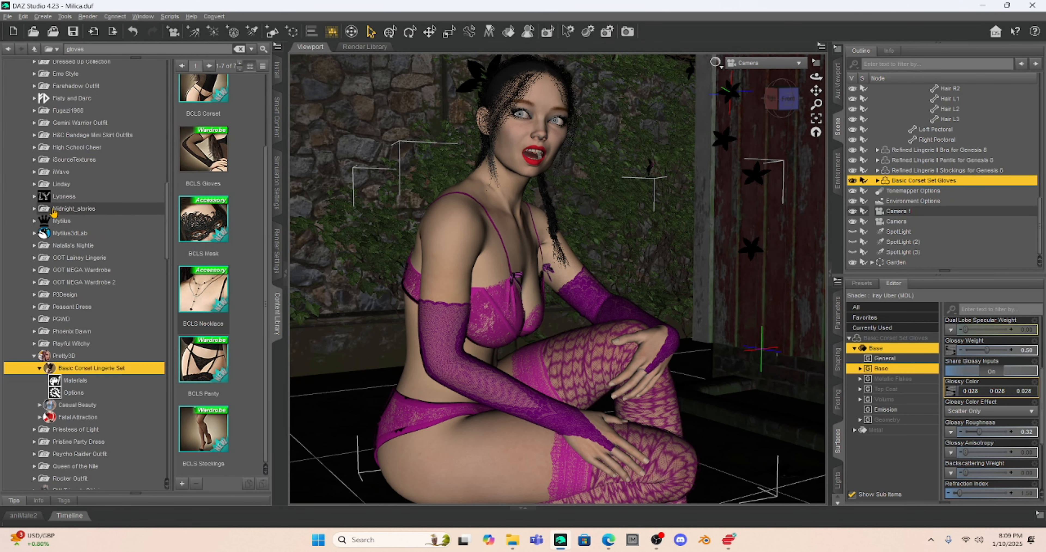
{"action": "scroll", "coordinate": [52, 211], "scroll_direction": "up", "scroll_amount": 4}
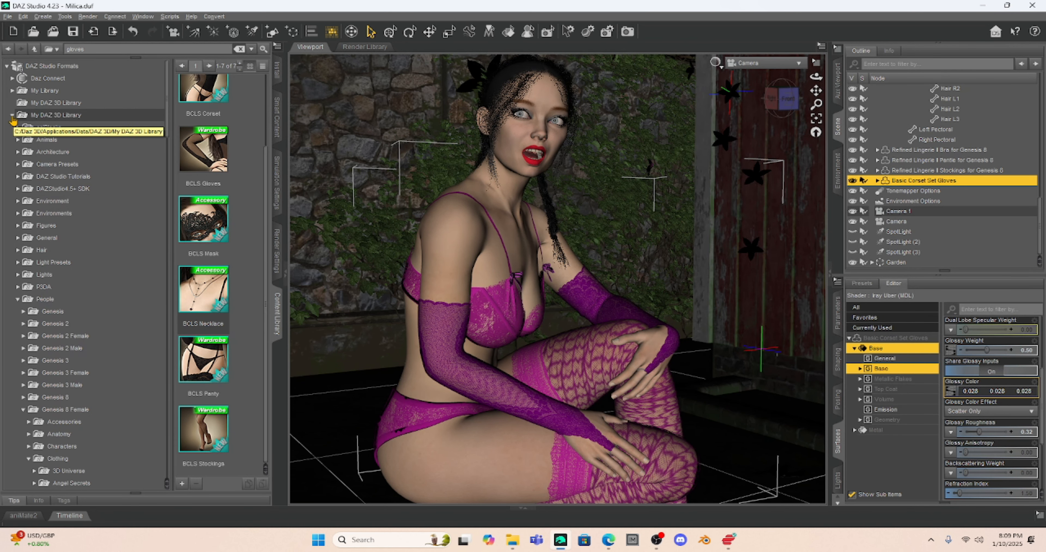
- Collapse My DAZ 3D Library and the People category, then return the tree to the top
{"action": "left_click", "coordinate": [12, 117]}
{"action": "scroll", "coordinate": [104, 248], "scroll_direction": "down", "scroll_amount": 9}
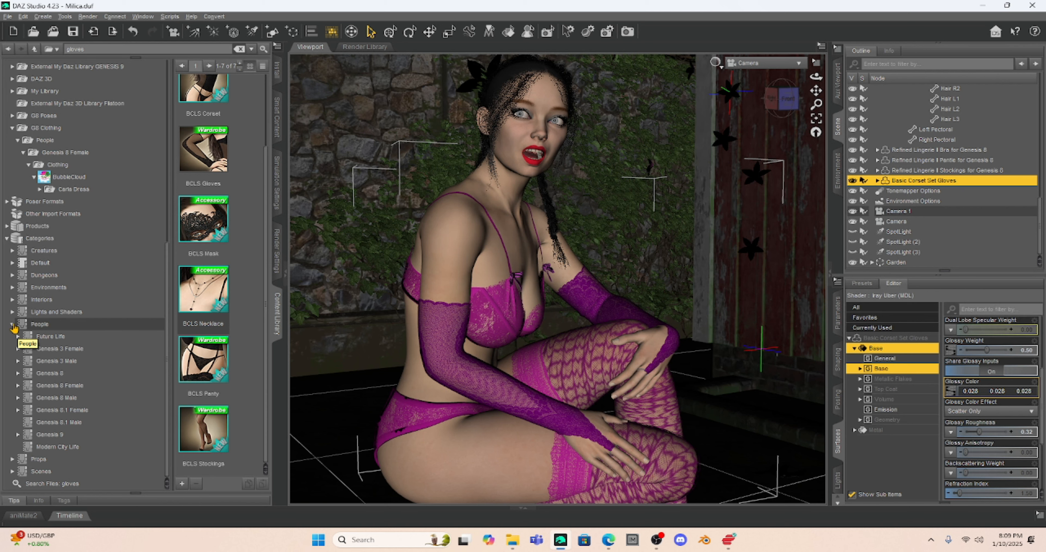
{"action": "left_click", "coordinate": [12, 324]}
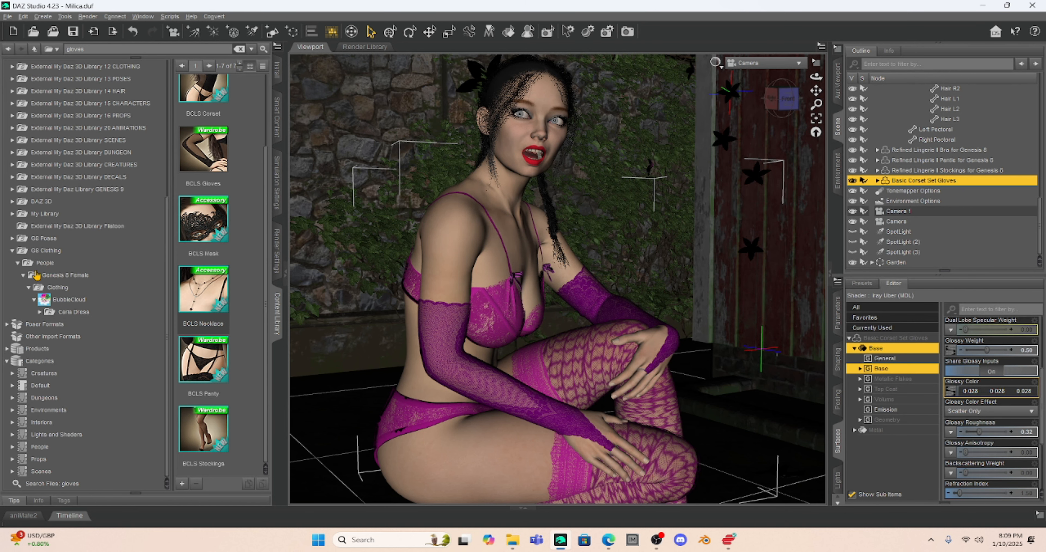
{"action": "left_click_drag", "start_coordinate": [167, 235], "coordinate": [165, 90]}
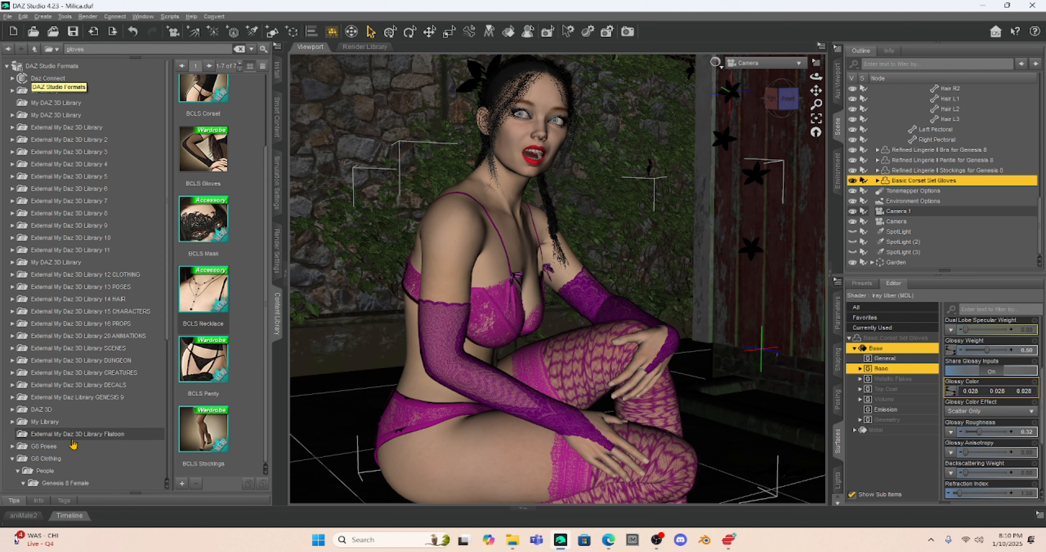
- Refresh the DAZ Studio Formats library and expand the Categories node
{"action": "right_click", "coordinate": [32, 67]}
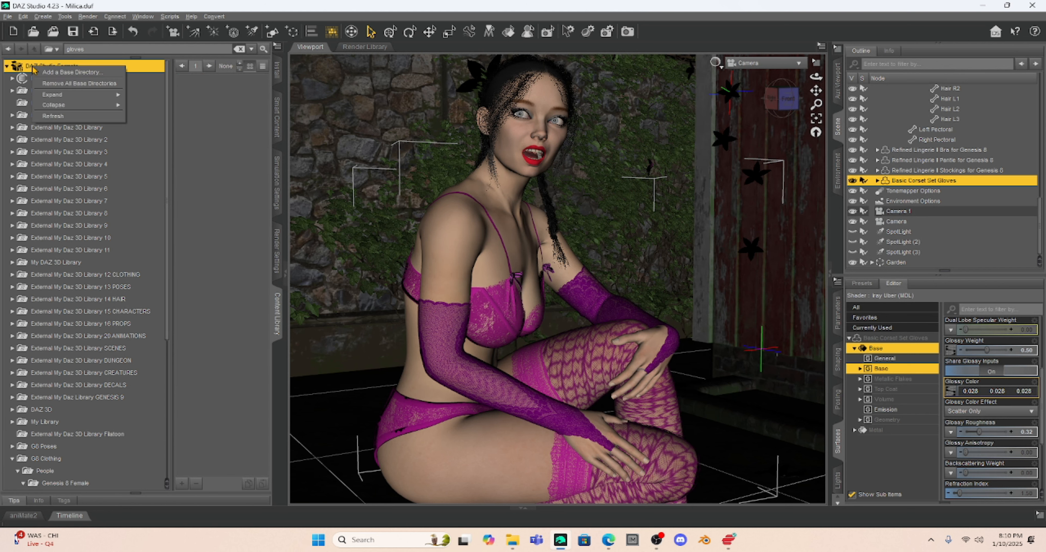
{"action": "left_click", "coordinate": [72, 117]}
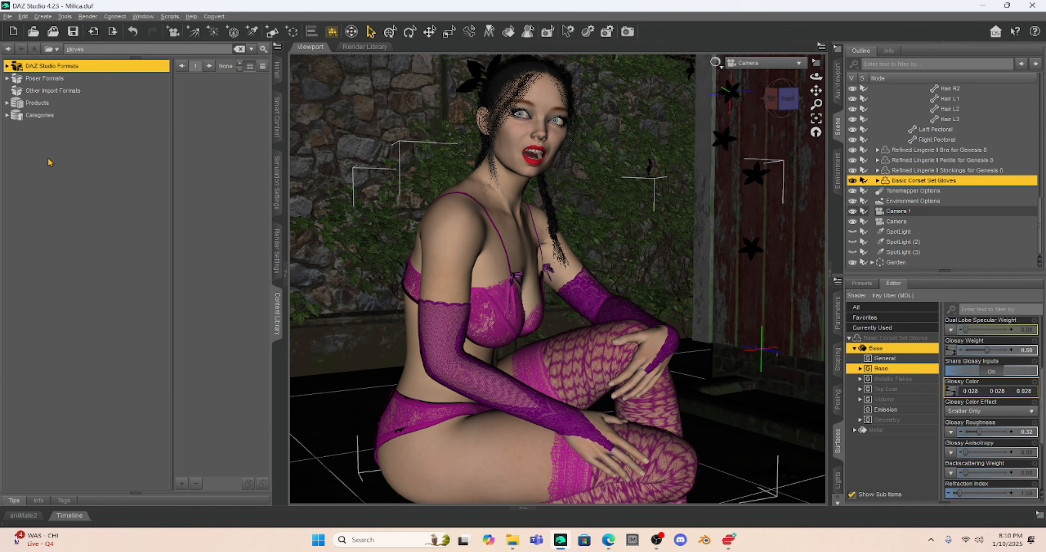
{"action": "left_click", "coordinate": [7, 115]}
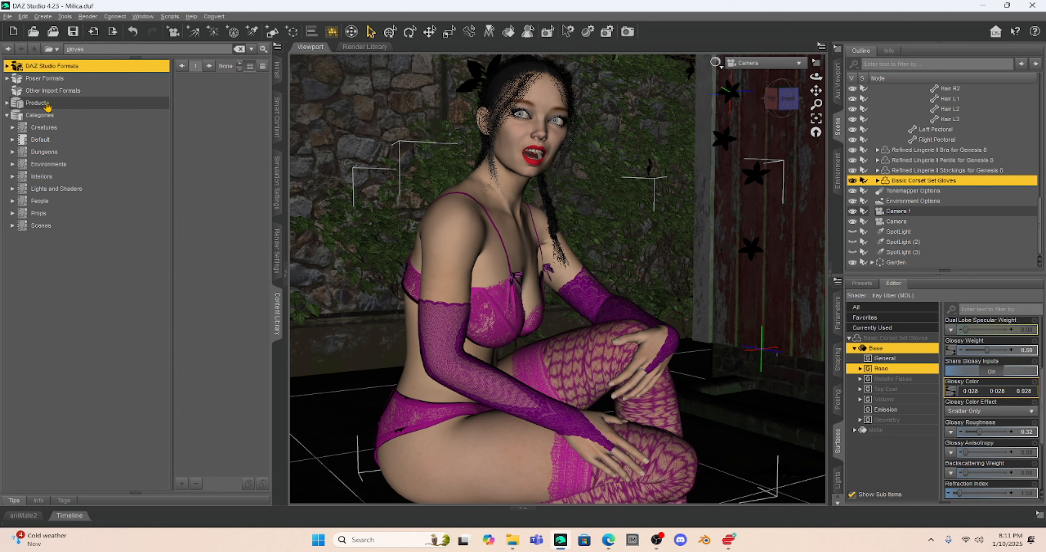
- Expand Products and show the products starting with J
{"action": "left_click", "coordinate": [8, 103]}
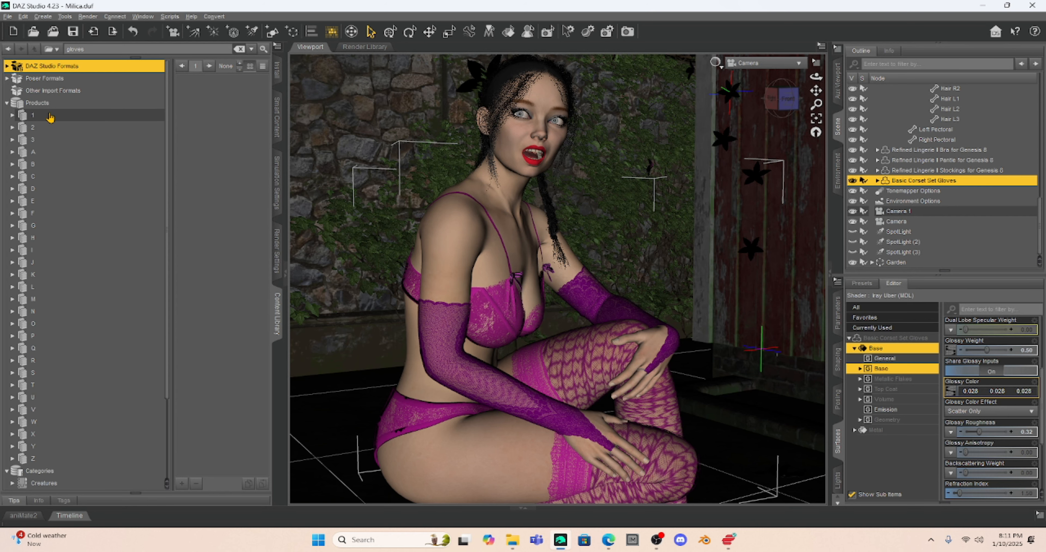
{"action": "scroll", "coordinate": [52, 118], "scroll_direction": "down", "scroll_amount": 3}
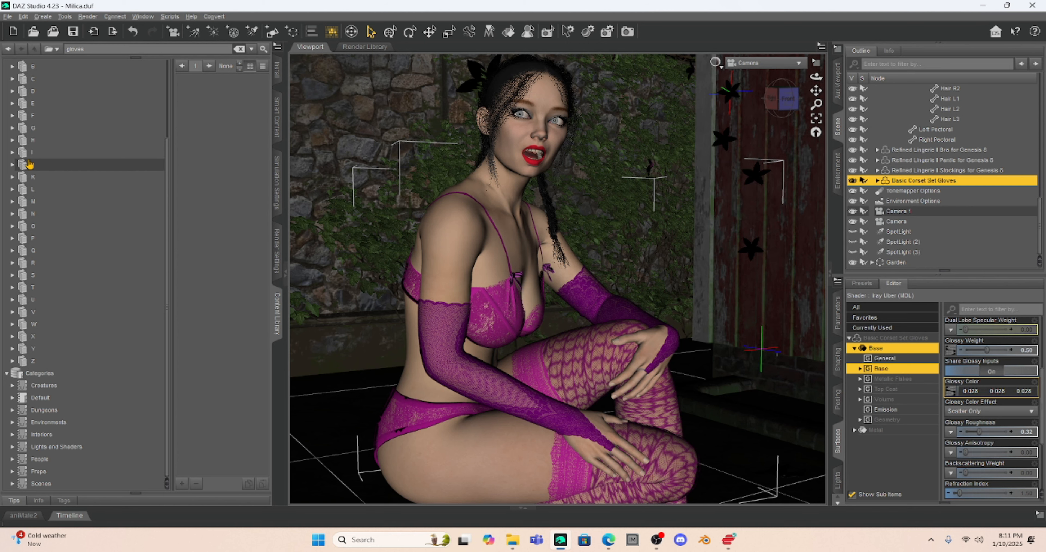
{"action": "left_click", "coordinate": [13, 165]}
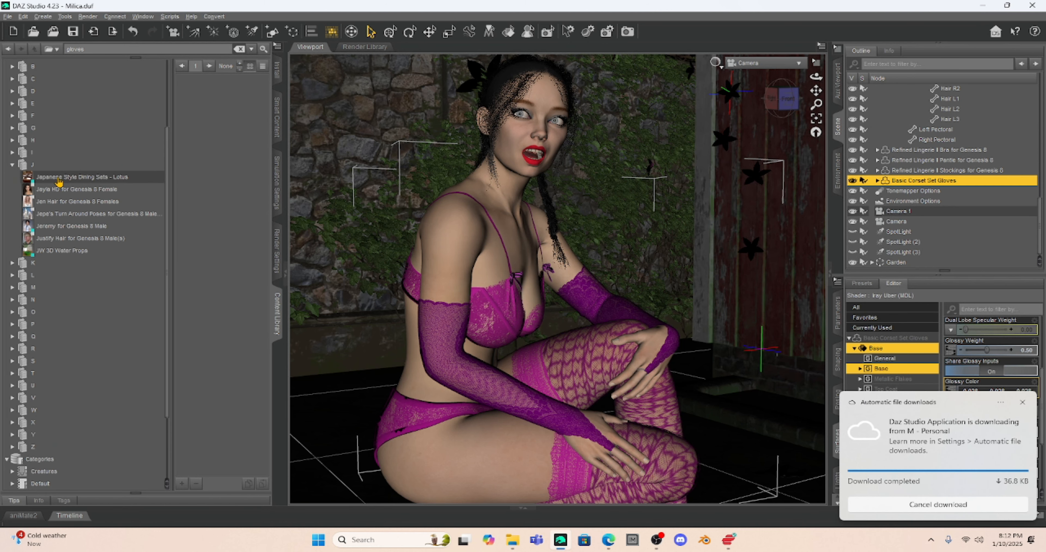
- Create a category from Japanese Style Dining Sets - Lotus under Interiors
{"action": "right_click", "coordinate": [59, 179]}
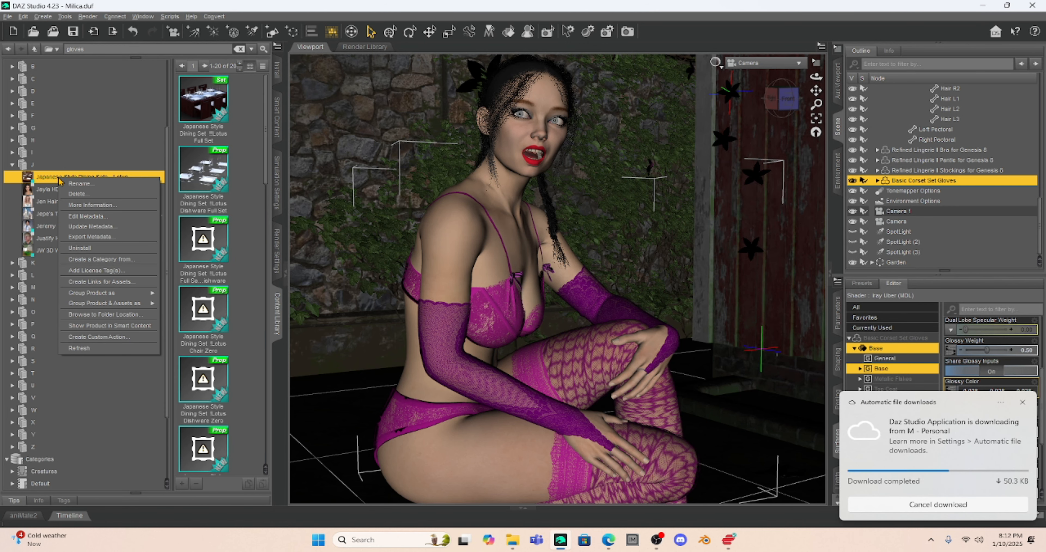
{"action": "mouse_move", "coordinate": [121, 305]}
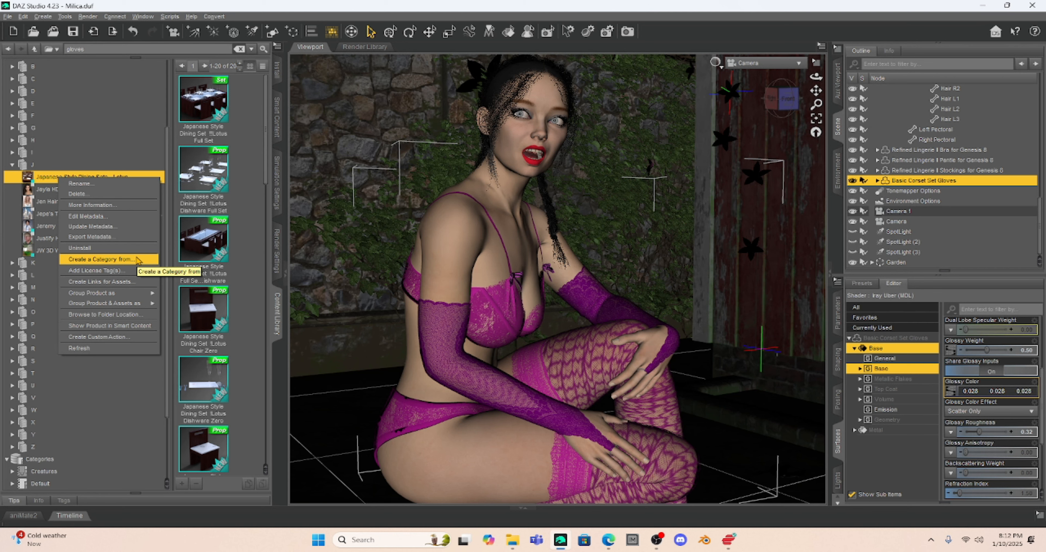
{"action": "left_click", "coordinate": [138, 259]}
{"action": "left_click", "coordinate": [475, 249]}
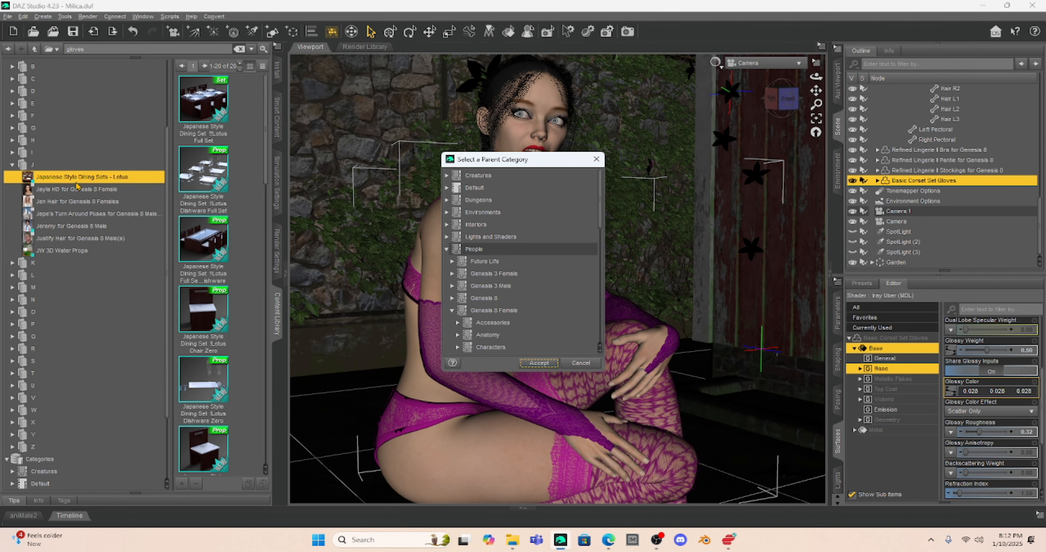
{"action": "left_click", "coordinate": [532, 239]}
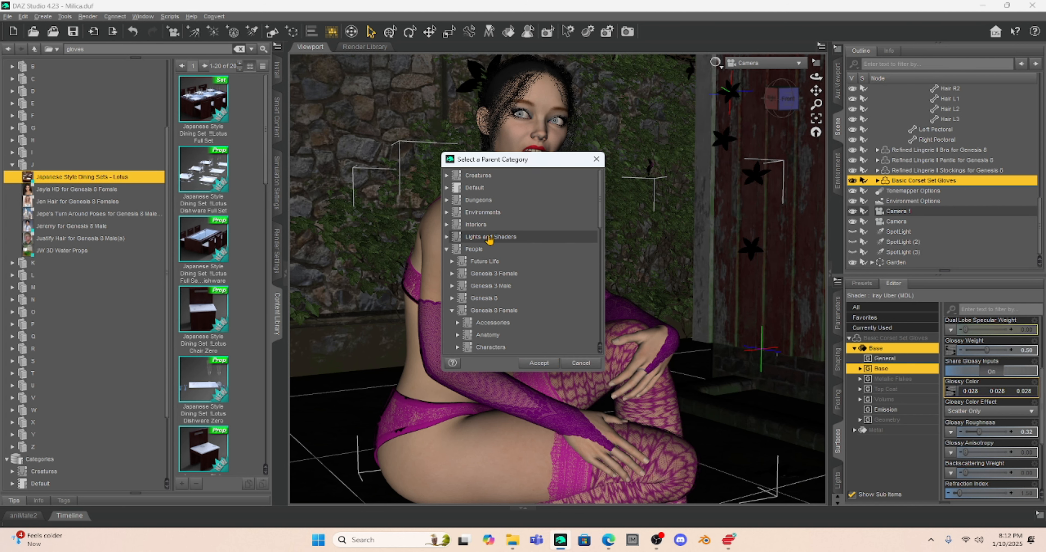
{"action": "left_click", "coordinate": [478, 229]}
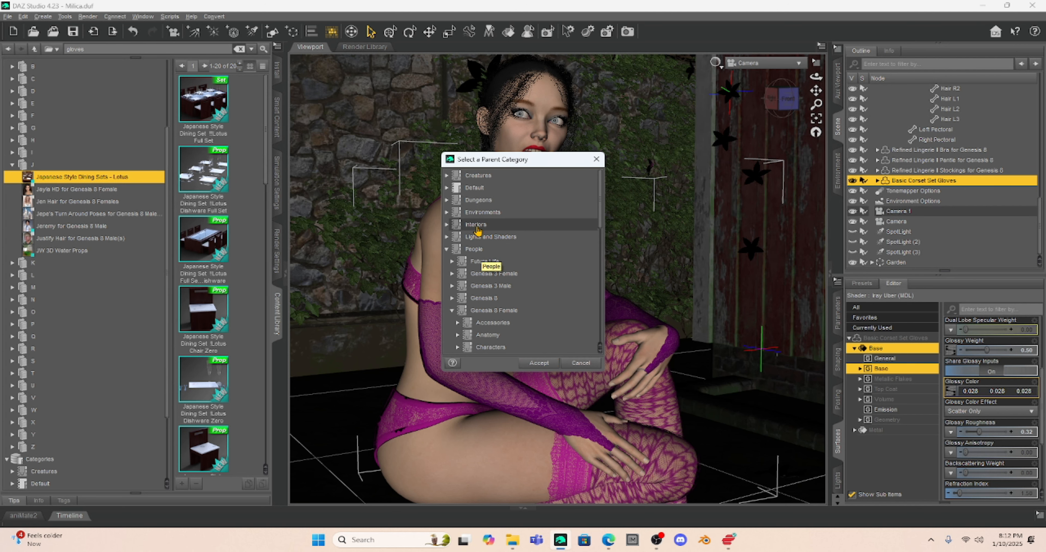
{"action": "left_click", "coordinate": [560, 360]}
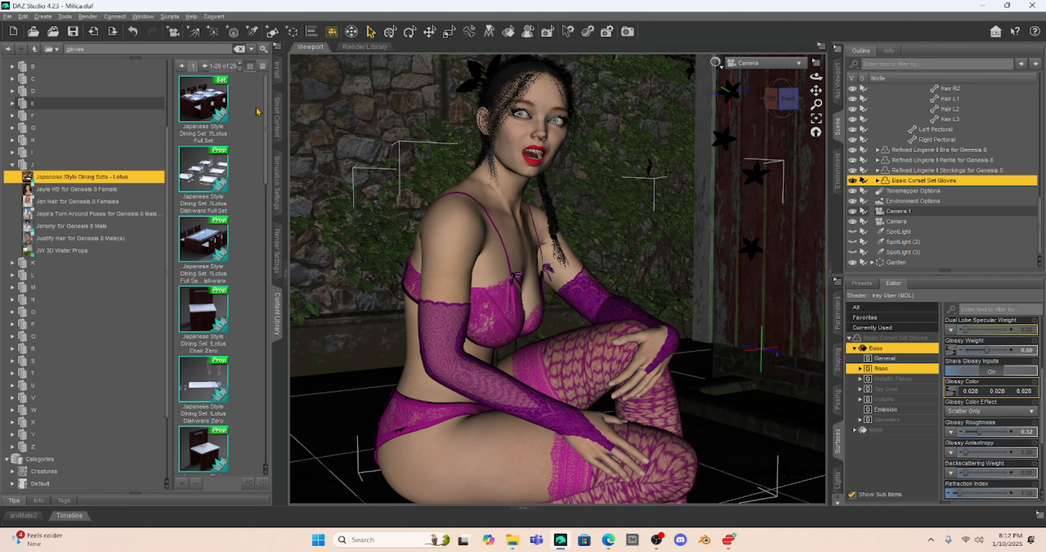
- Collapse the Content Library tree to DAZ Studio Formats, Poser Formats, Other Import Formats, Products and Categories
{"action": "left_click_drag", "start_coordinate": [266, 96], "coordinate": [264, 413]}
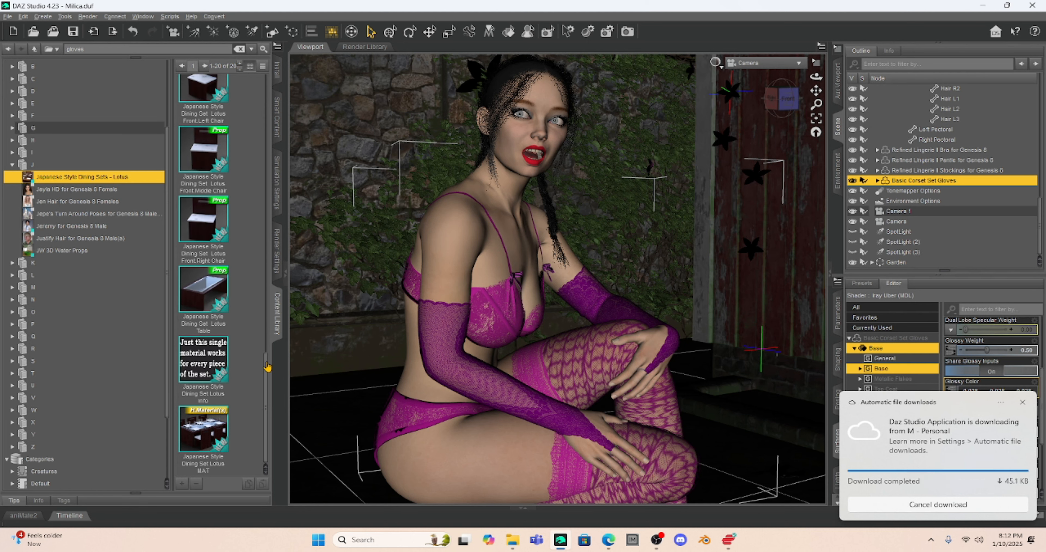
{"action": "left_click_drag", "start_coordinate": [266, 367], "coordinate": [274, 83]}
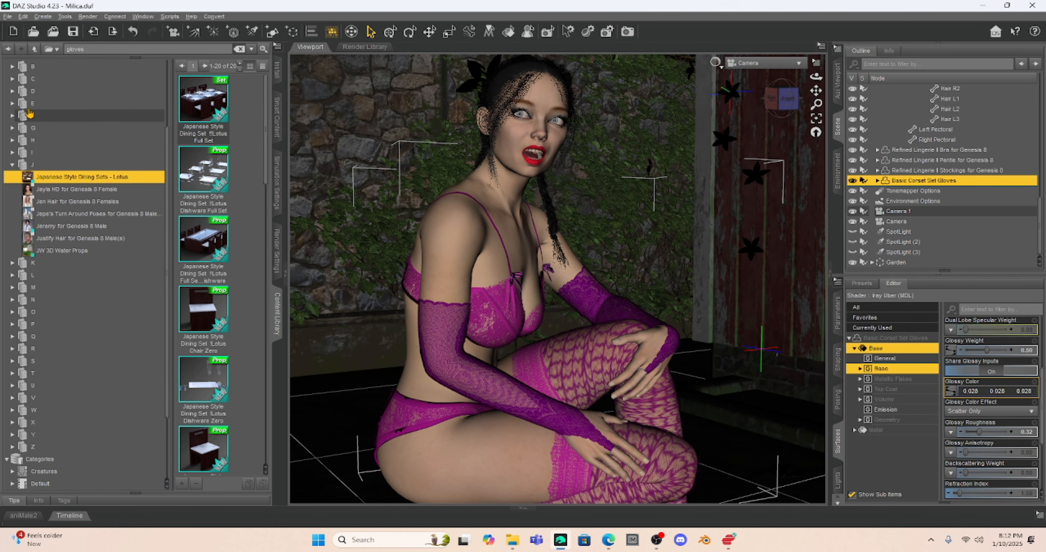
{"action": "scroll", "coordinate": [39, 122], "scroll_direction": "up", "scroll_amount": 3}
{"action": "right_click", "coordinate": [30, 67]}
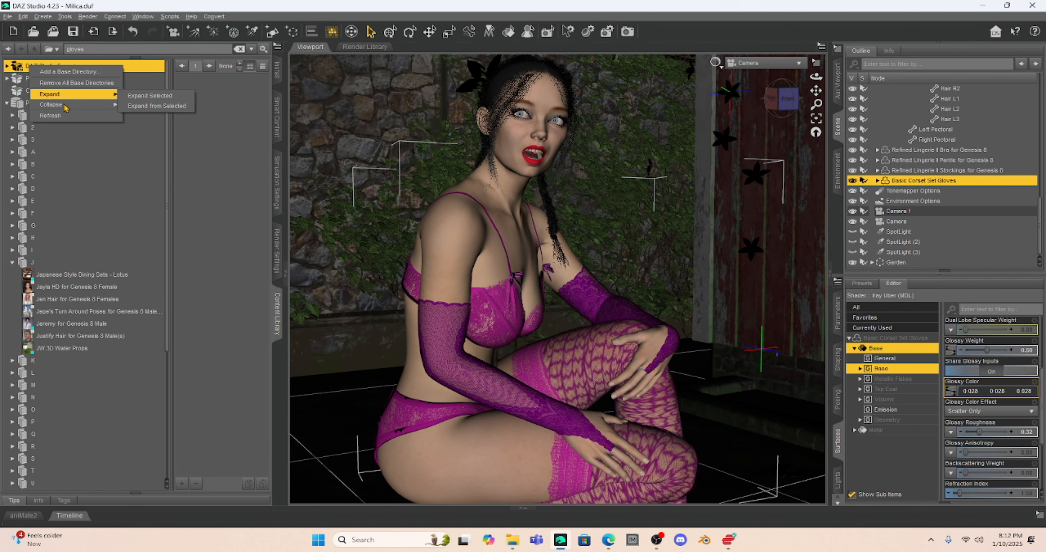
{"action": "left_click", "coordinate": [72, 122]}
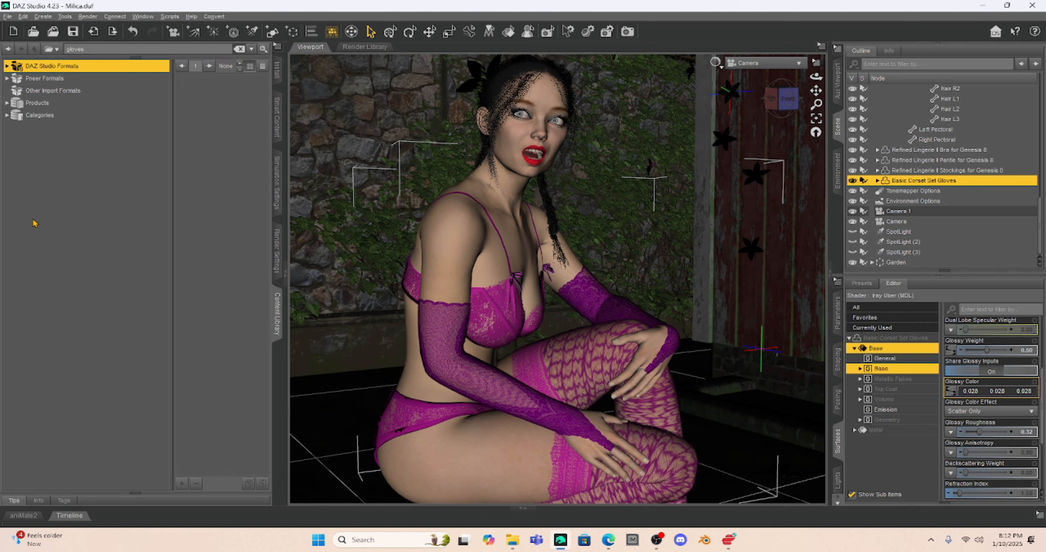